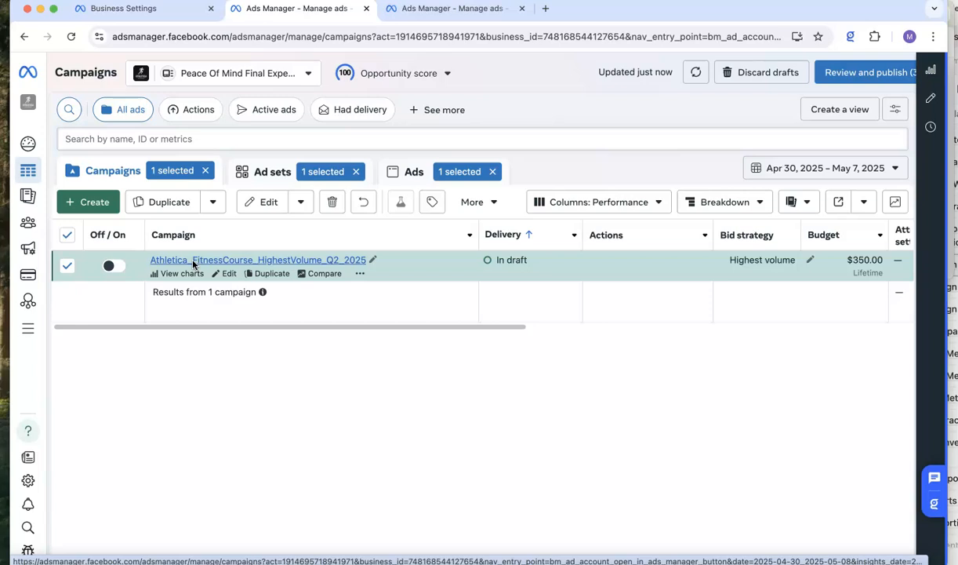
- Close the opportunity score details and start creating a new campaign with the Auction buying type
click(163, 253)
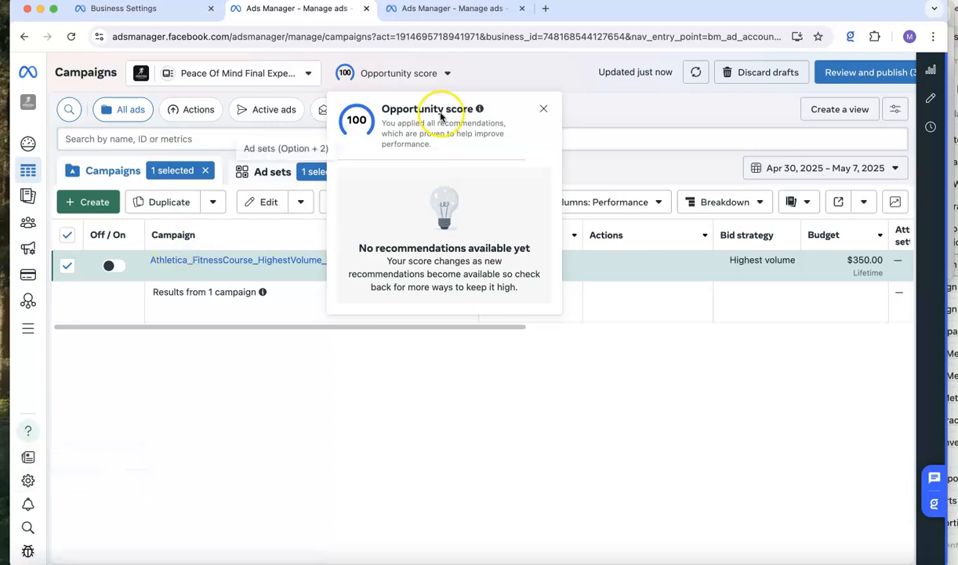
click(544, 108)
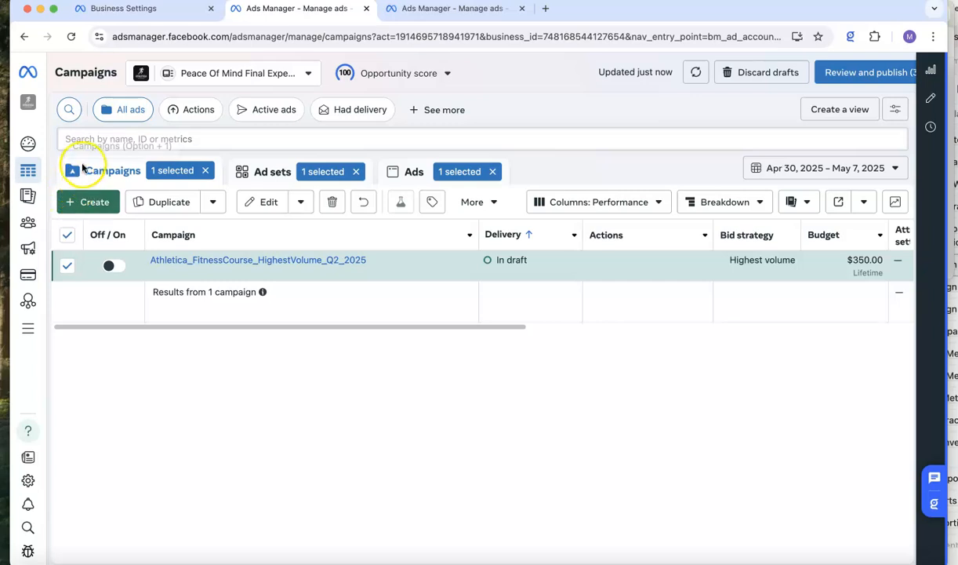
click(89, 206)
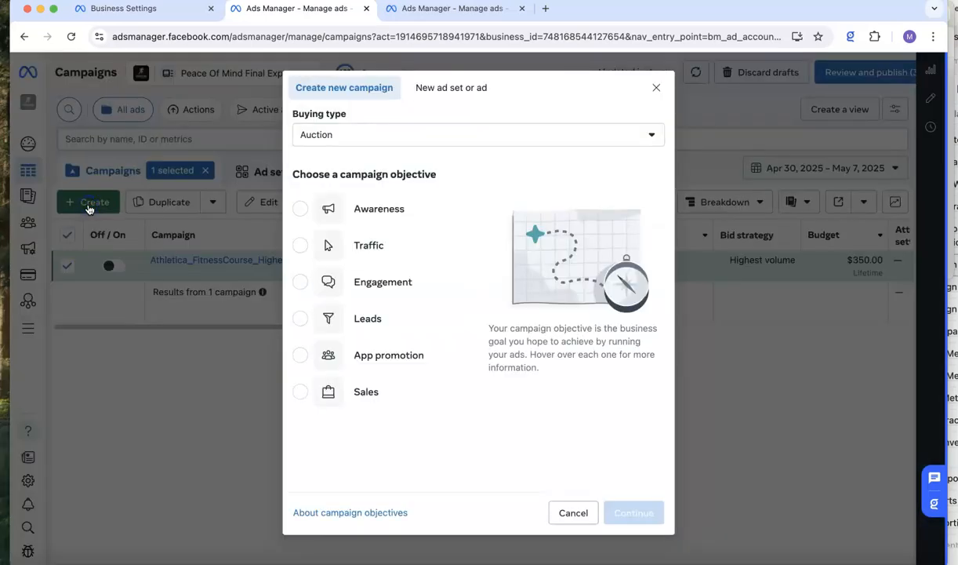
click(346, 137)
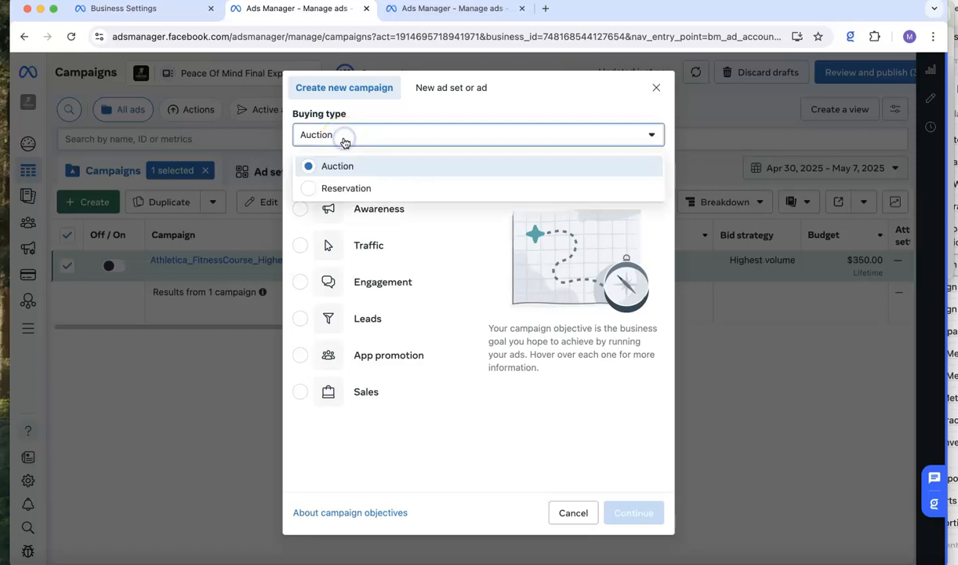
click(328, 185)
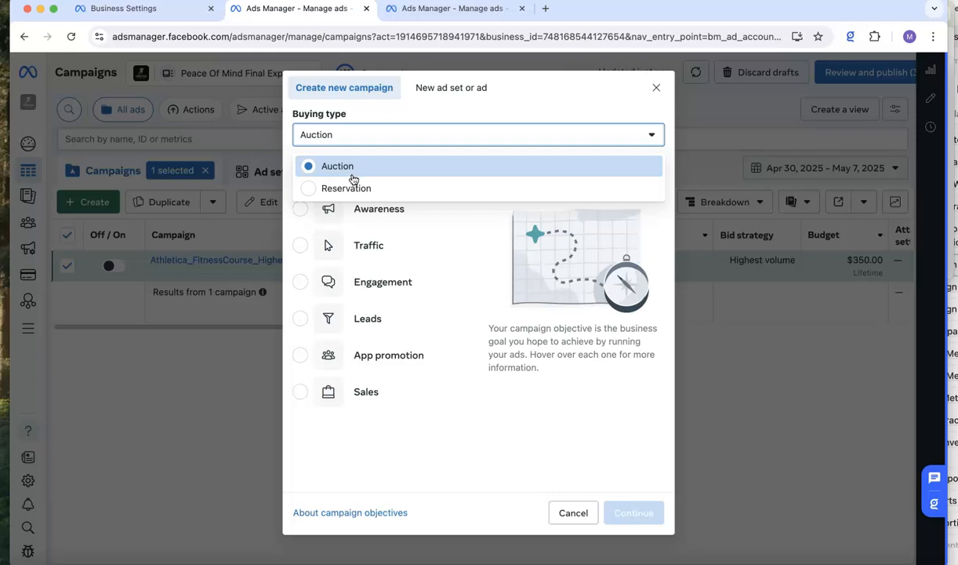
click(350, 193)
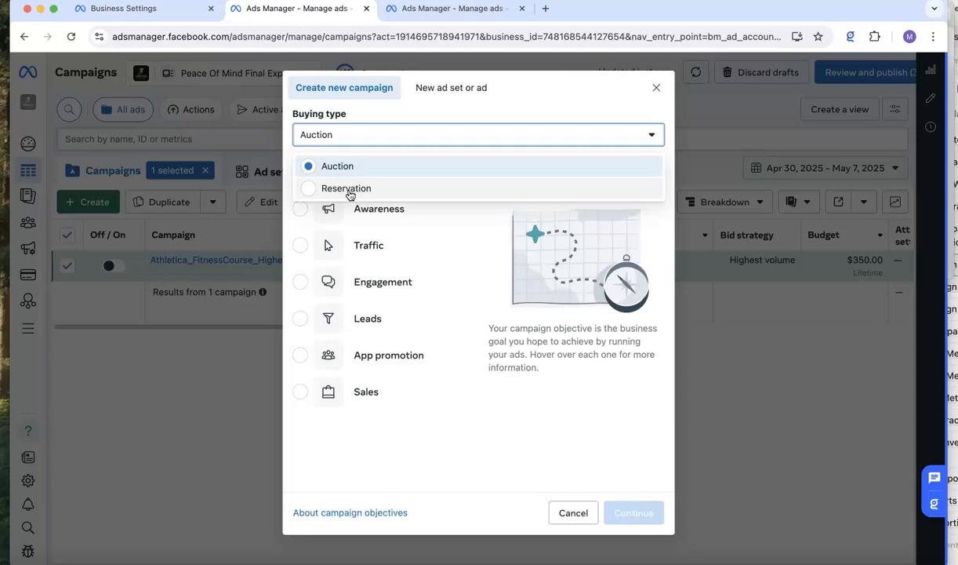
click(342, 168)
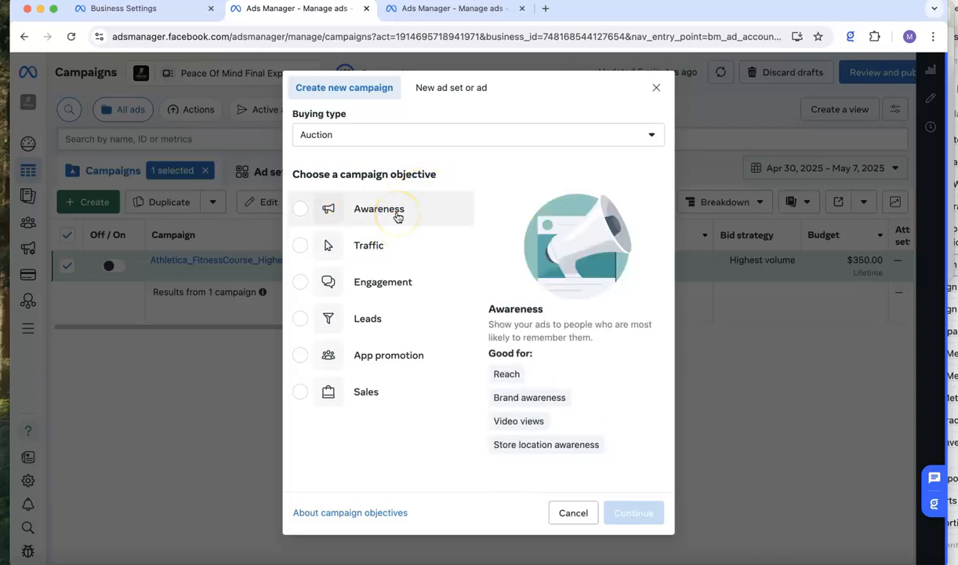
- Choose Sales as the campaign objective and continue to the campaign setup
click(399, 287)
click(399, 290)
click(380, 316)
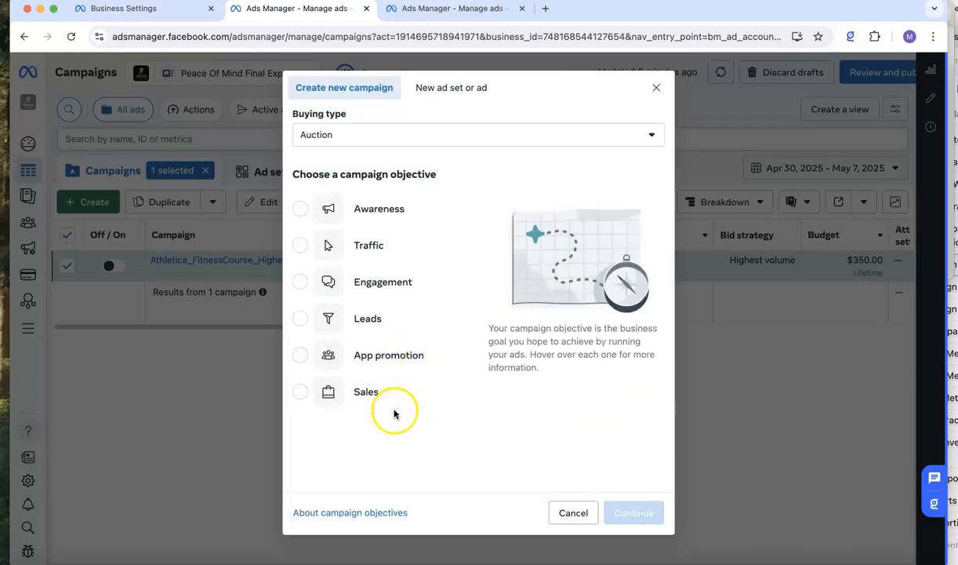
click(301, 392)
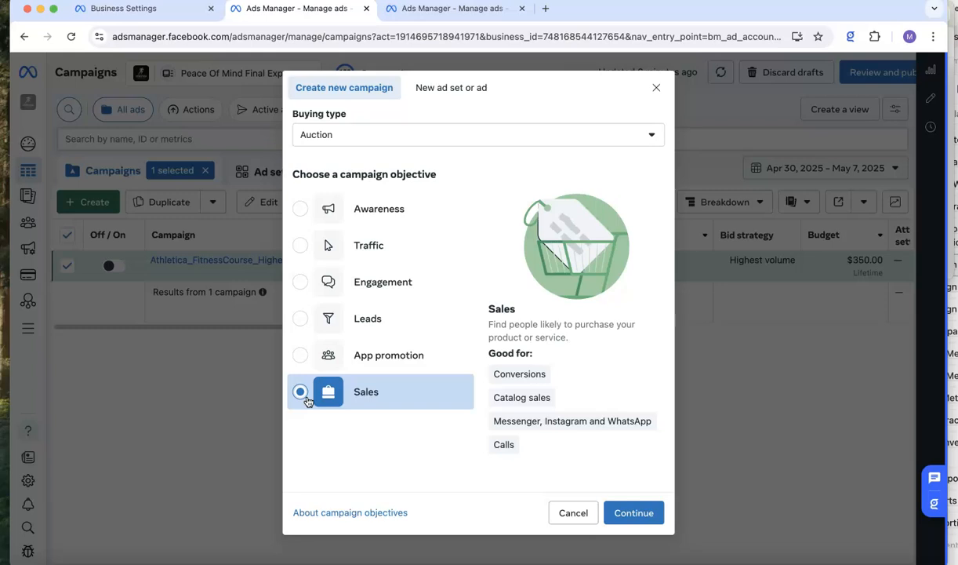
click(632, 513)
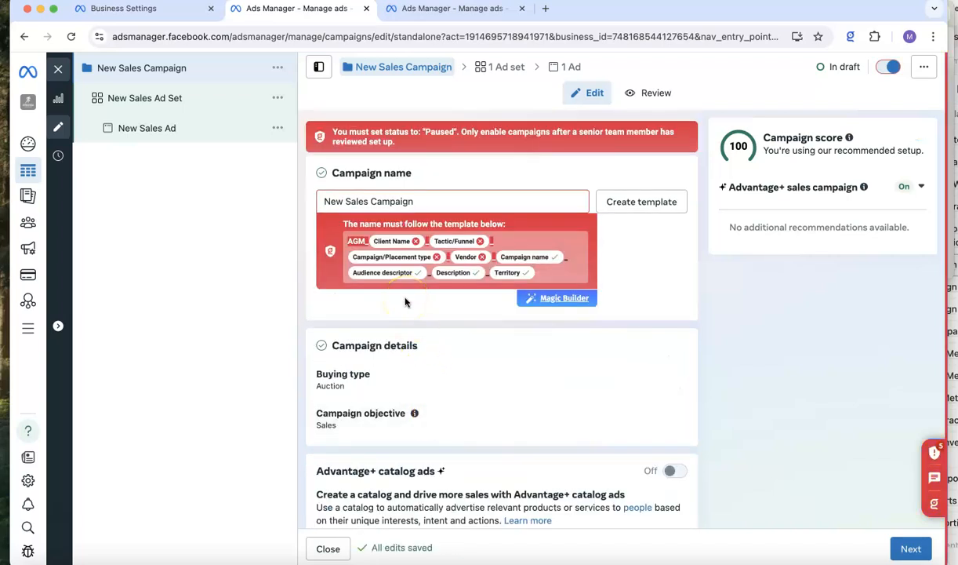
- Examine the Advantage+ sales campaign details for budget, audience and placements under the campaign score
click(902, 189)
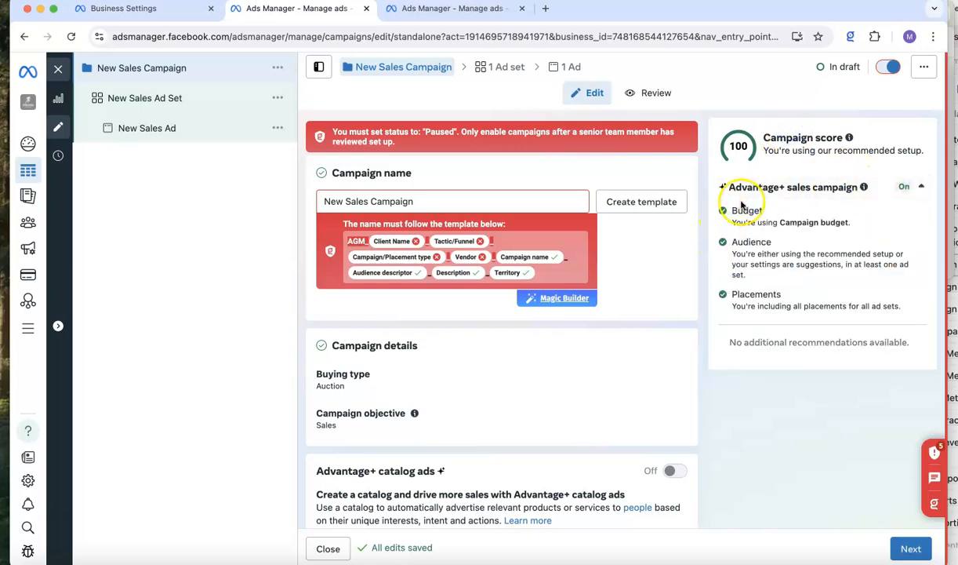
click(924, 186)
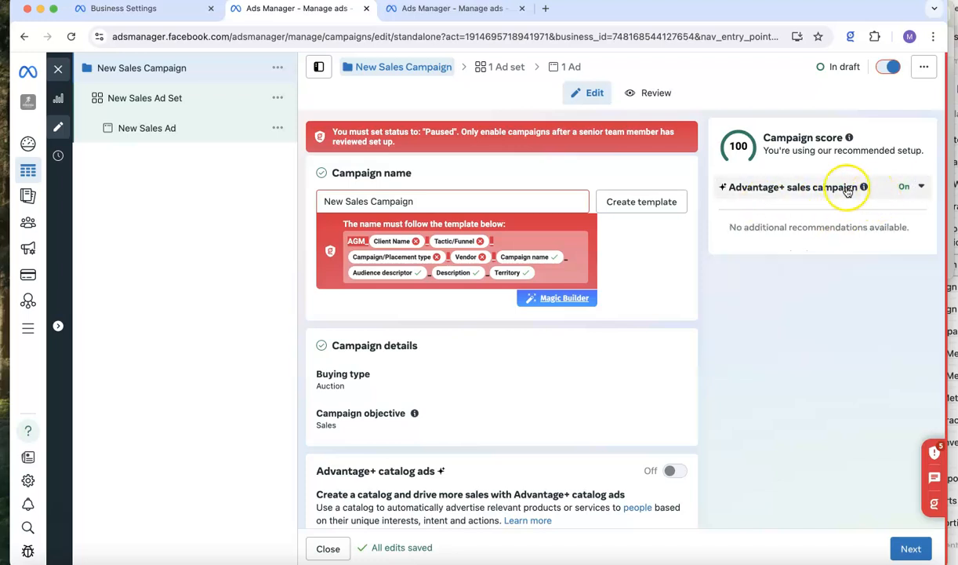
click(913, 185)
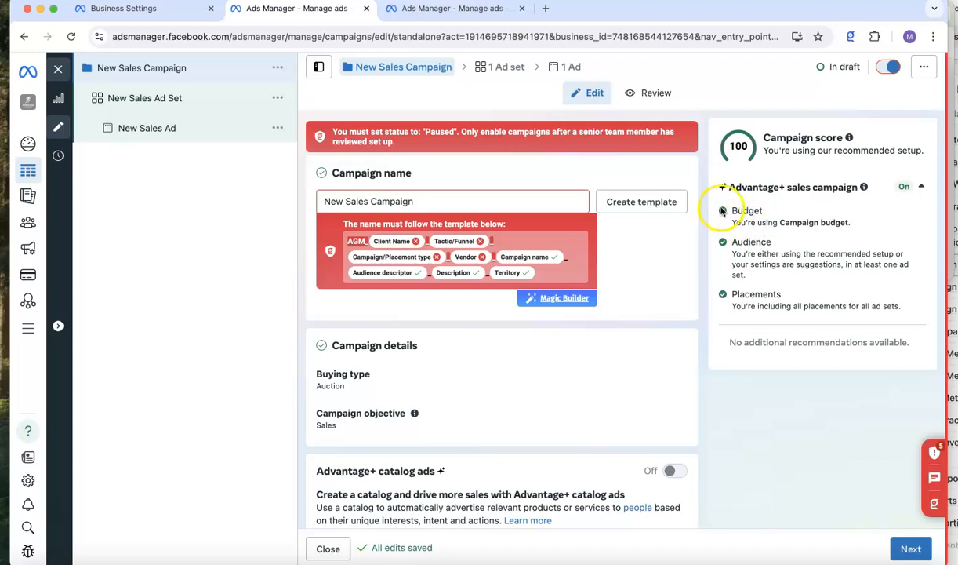
drag(733, 220, 847, 237)
click(920, 187)
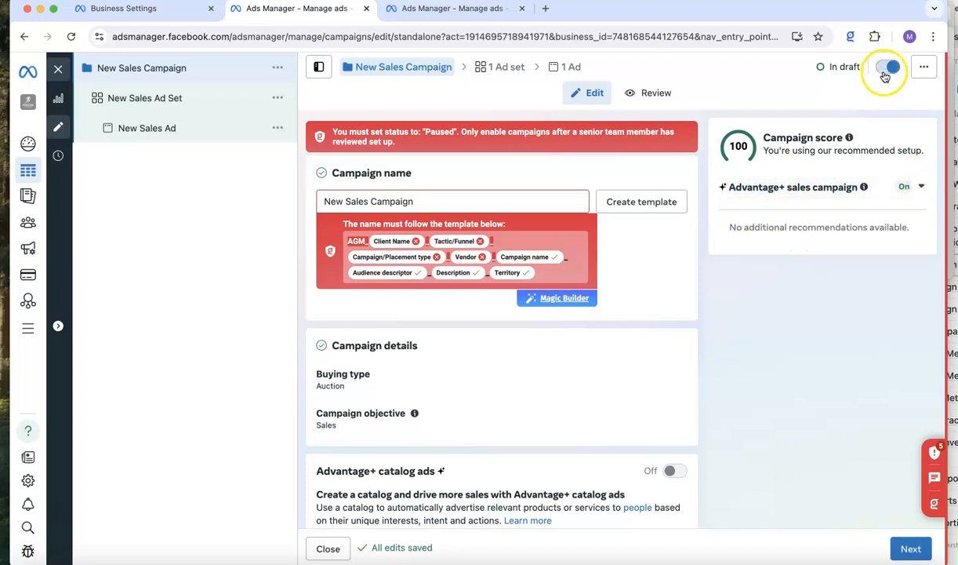
- Turn the new campaign off and name it Athletica_FitnessCourse_HighestVolume_Q2_2025
click(887, 67)
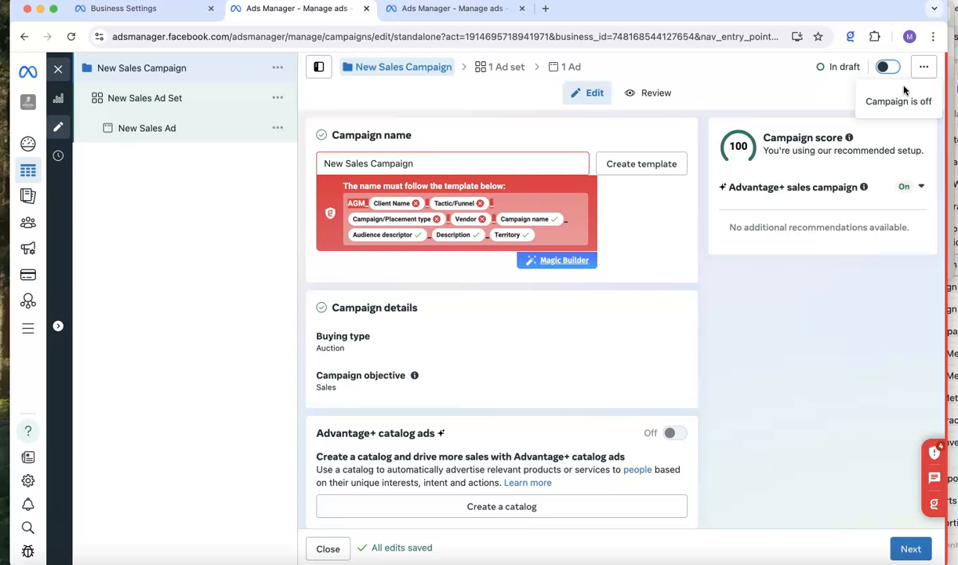
click(360, 160)
triple_click(360, 161)
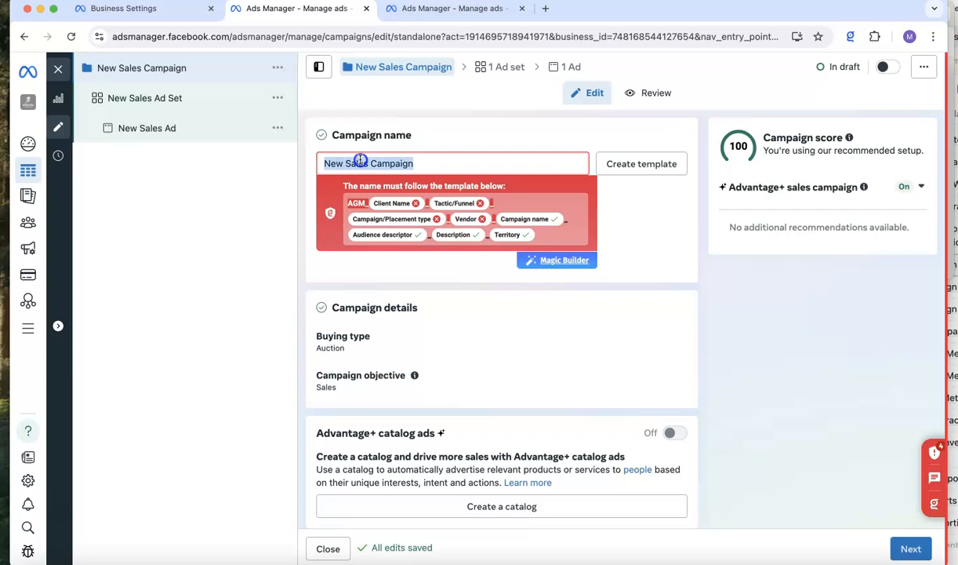
key(BackSpace)
text(Athletica_FitnessCourse_HighestVolume_Q2_2025)
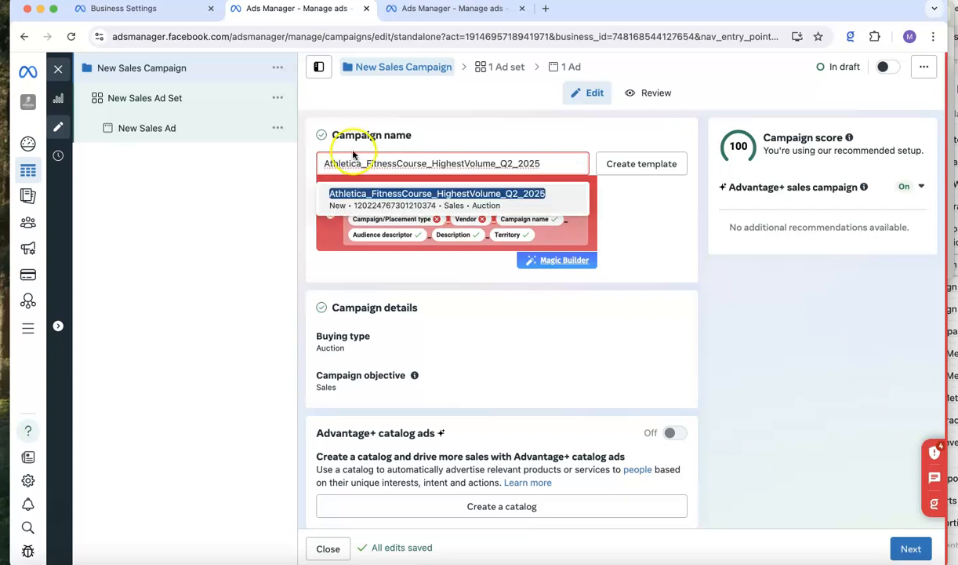
click(373, 163)
click(367, 203)
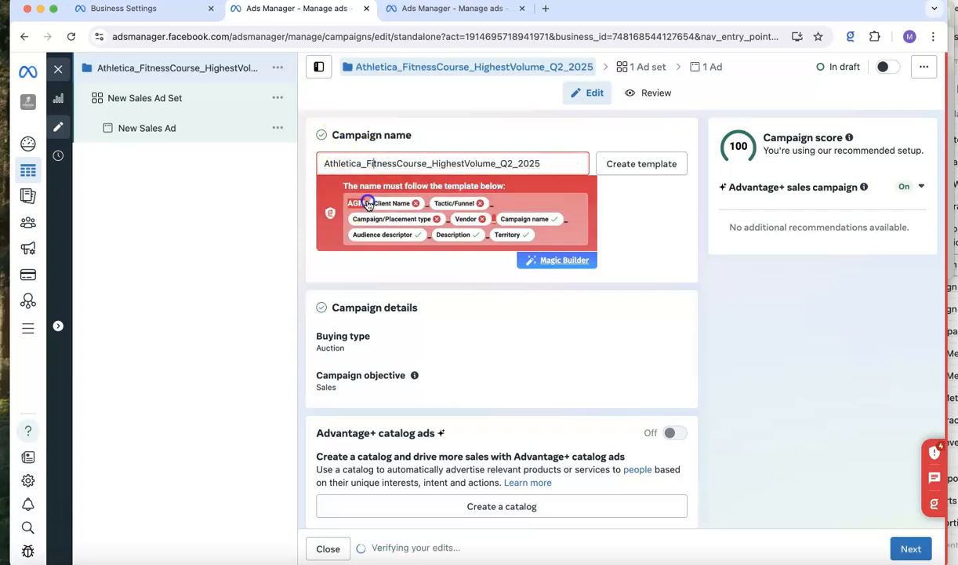
click(324, 167)
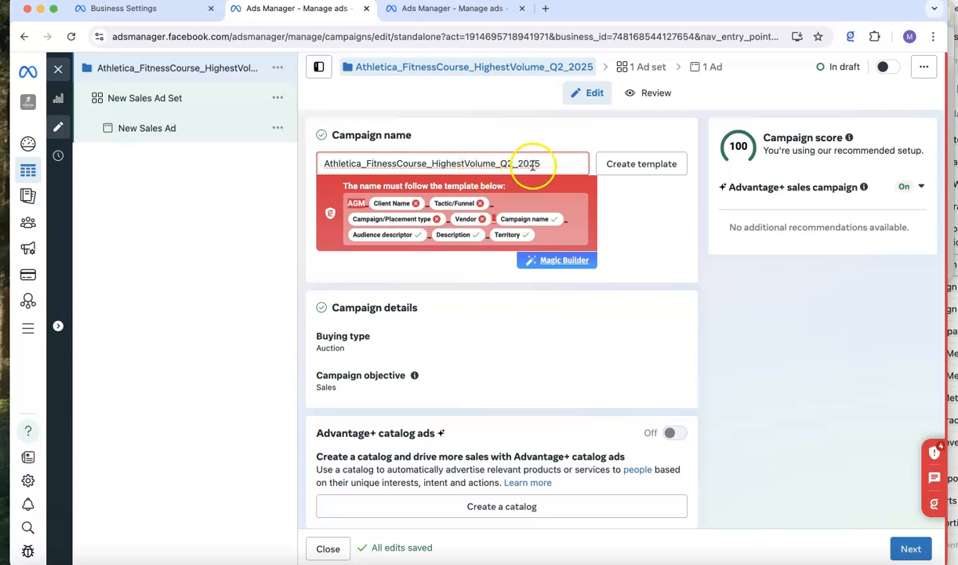
click(342, 163)
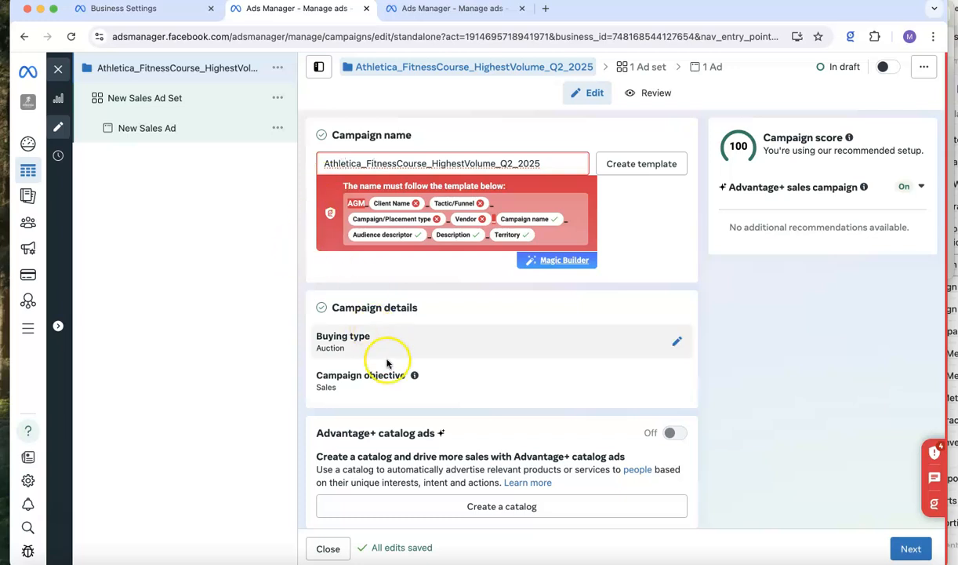
- Review the campaign's buying type options, the Advantage+ catalog ads section and the budget settings
click(678, 342)
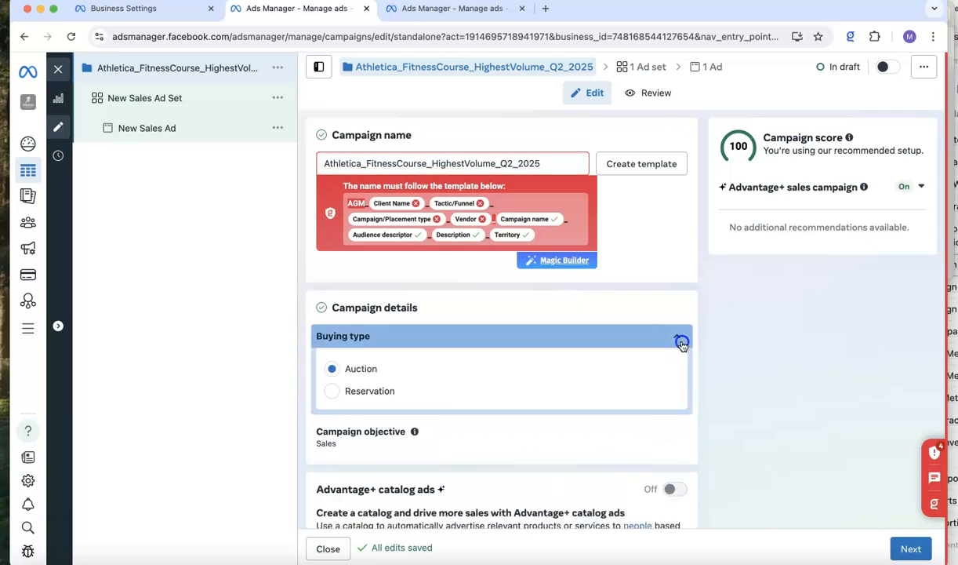
click(680, 340)
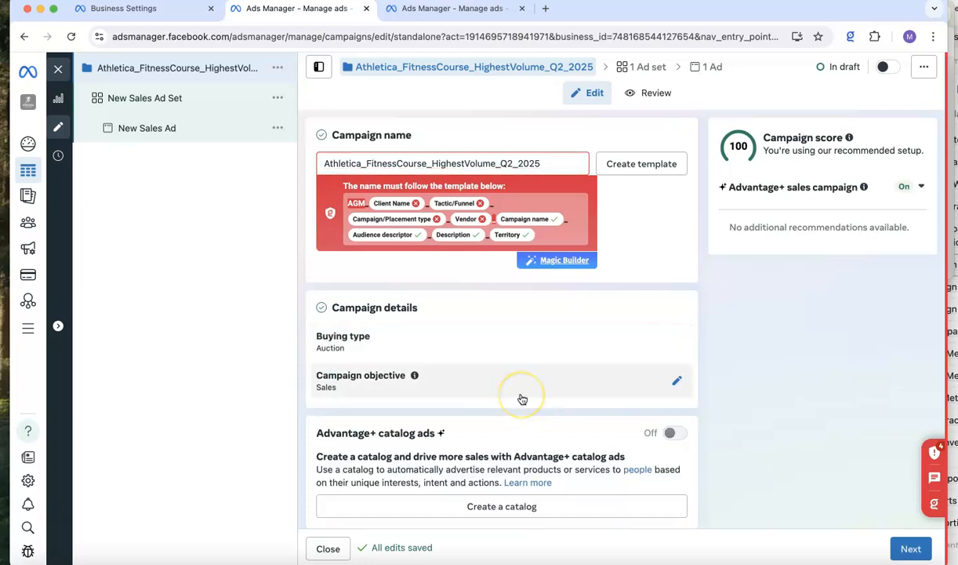
scroll(522, 399, down, 2)
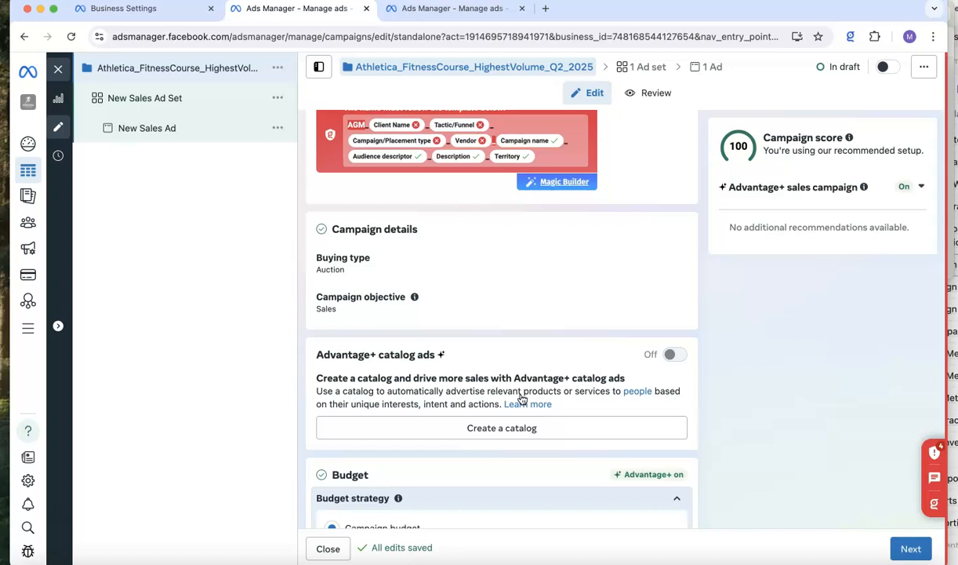
scroll(514, 368, down, 3)
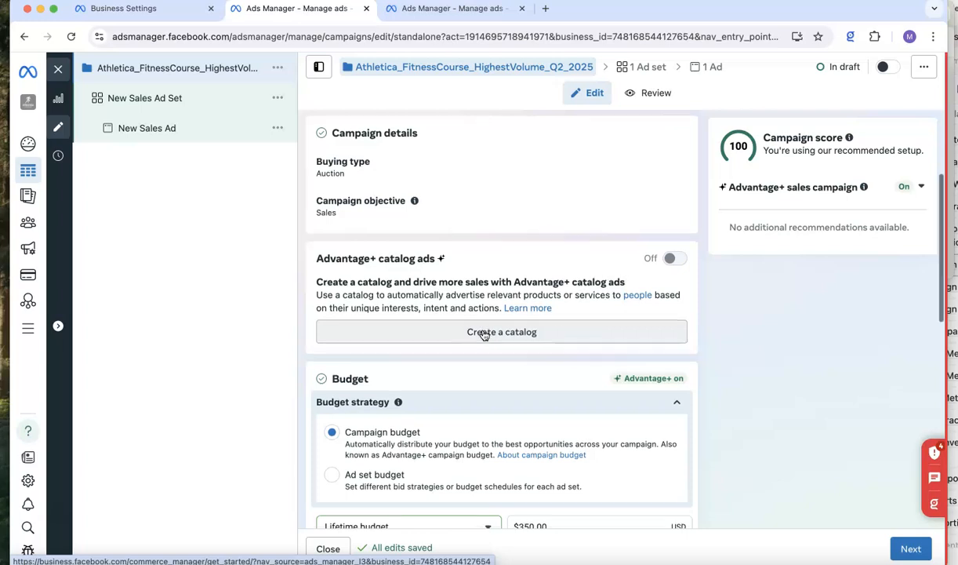
scroll(479, 322, down, 1)
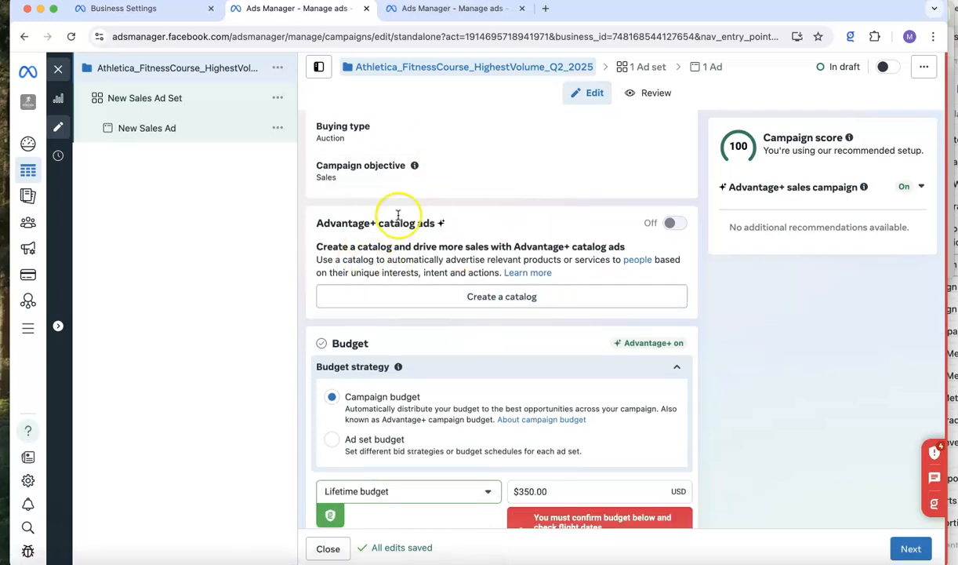
scroll(478, 283, down, 1)
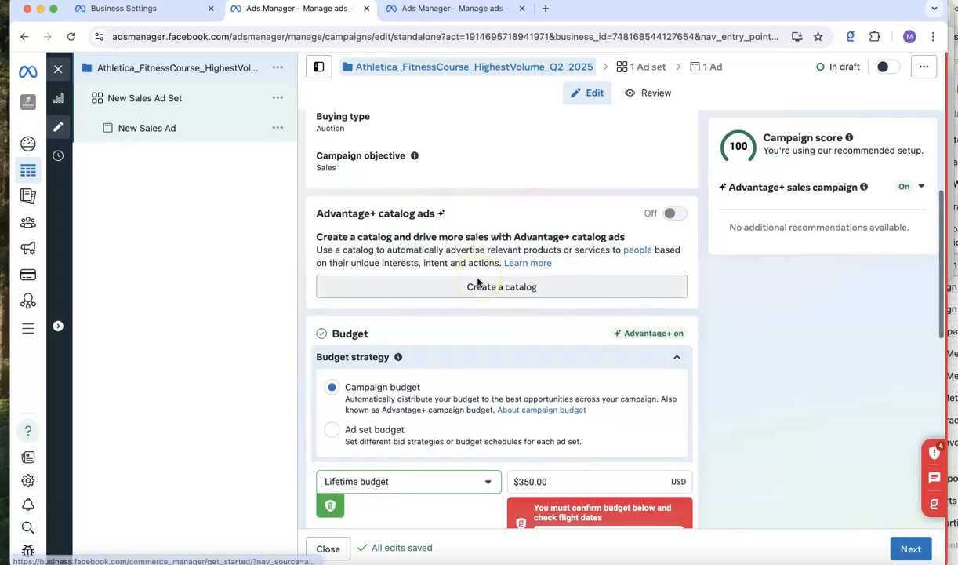
scroll(477, 283, down, 1)
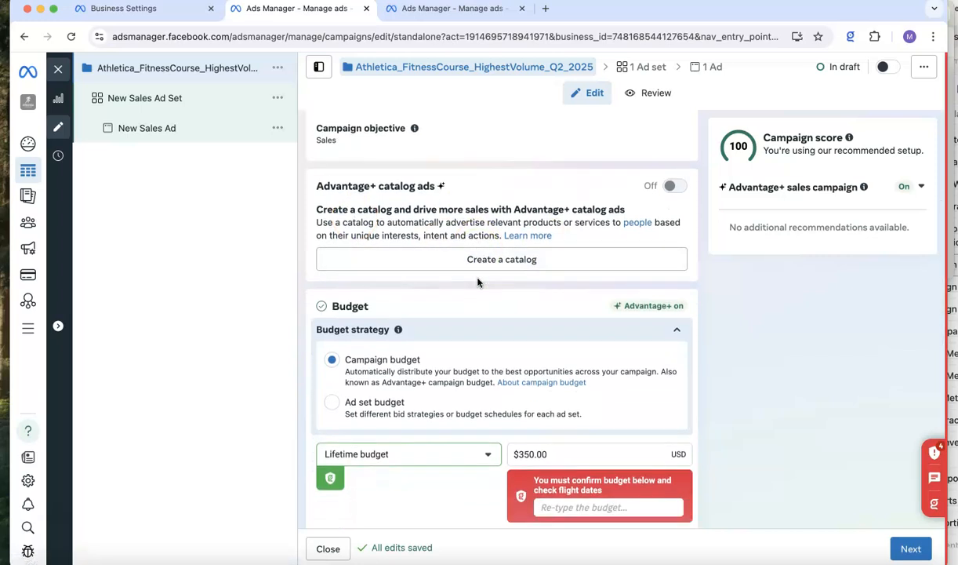
scroll(478, 283, down, 4)
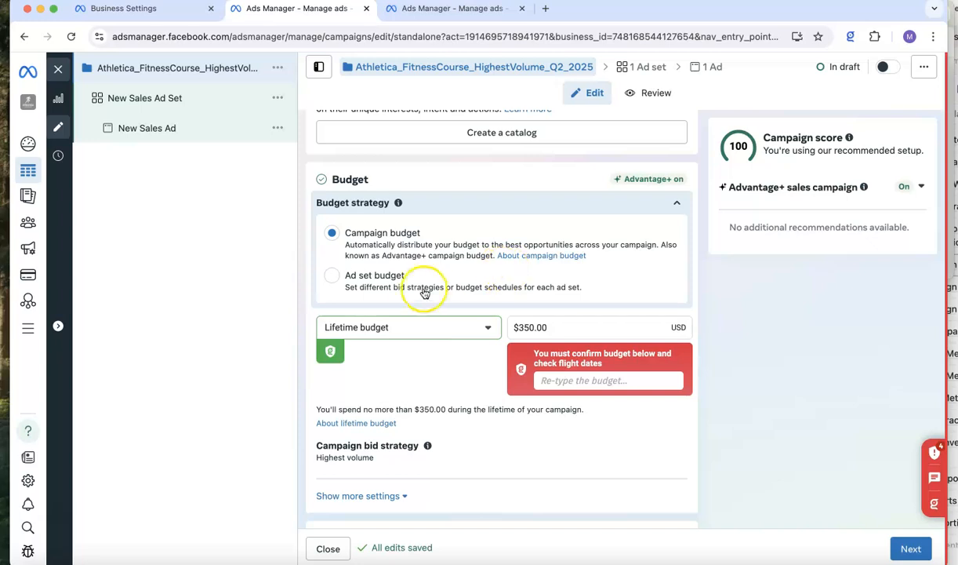
- Switch the budget strategy to Ad set budget and back to Campaign budget, keeping the Daily budget type
click(334, 274)
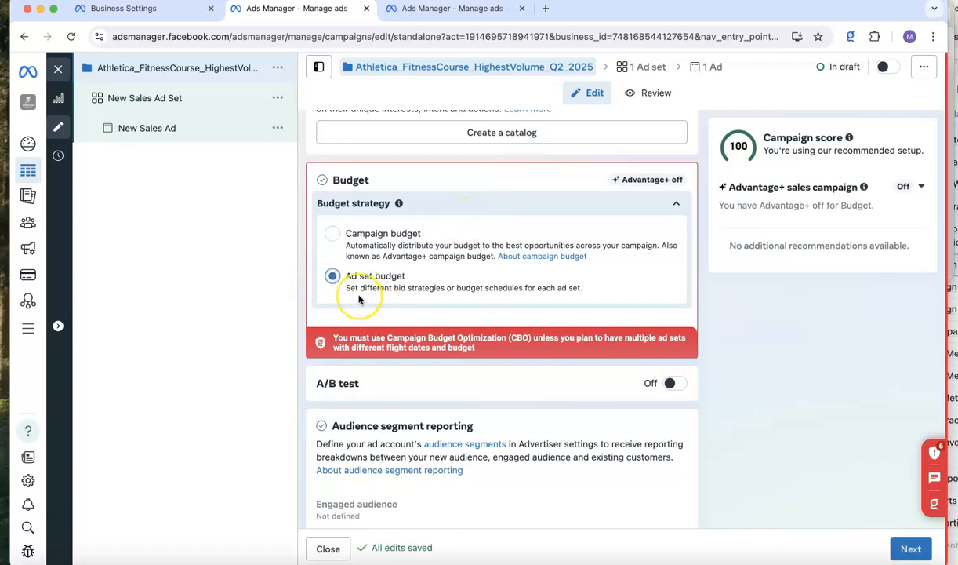
click(455, 334)
click(333, 233)
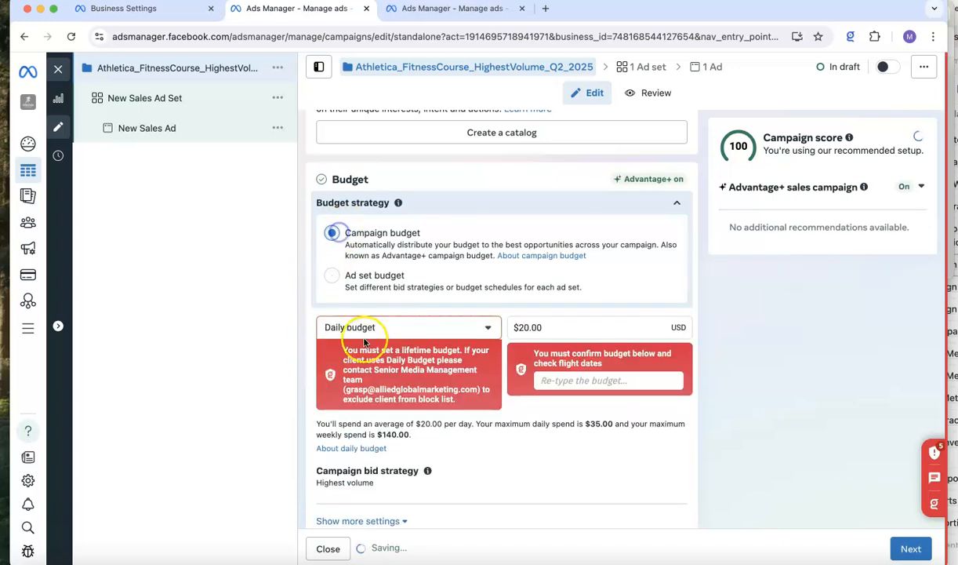
click(488, 328)
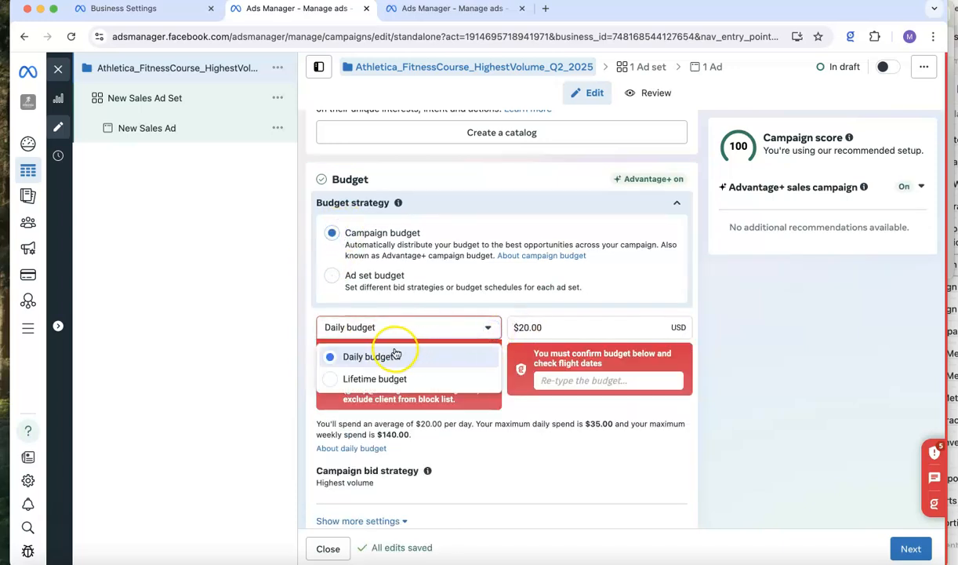
click(484, 305)
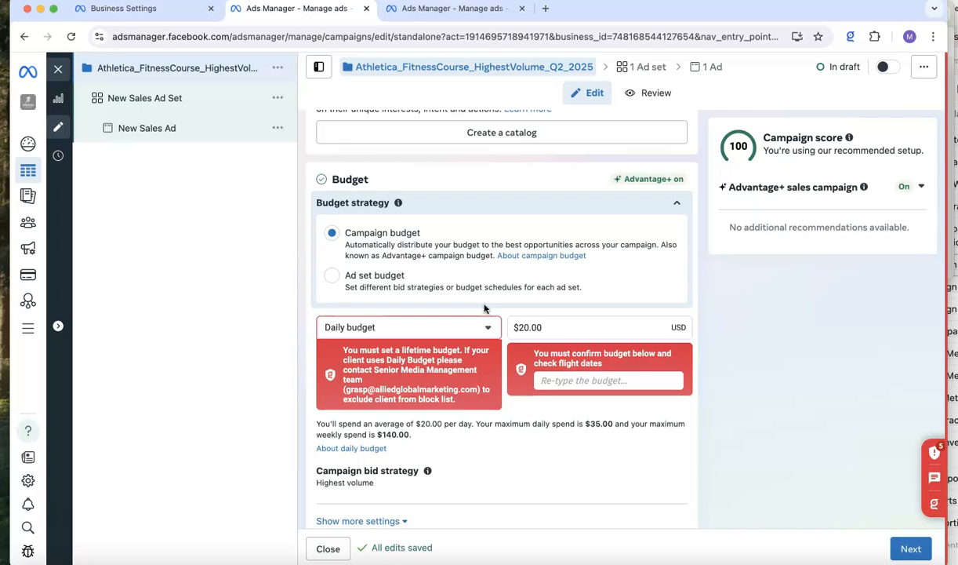
- Set the campaign's daily budget amount to 100 USD
click(539, 327)
key(BackSpace)
key(BackSpace)
key(BackSpace)
key(BackSpace)
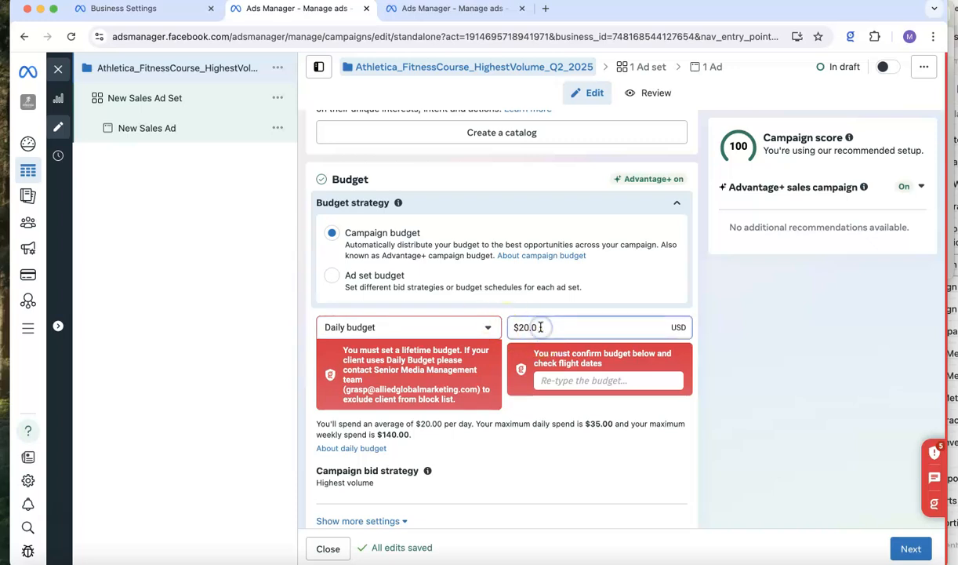
key(BackSpace)
key(BackSpace)
text(3)
key(BackSpace)
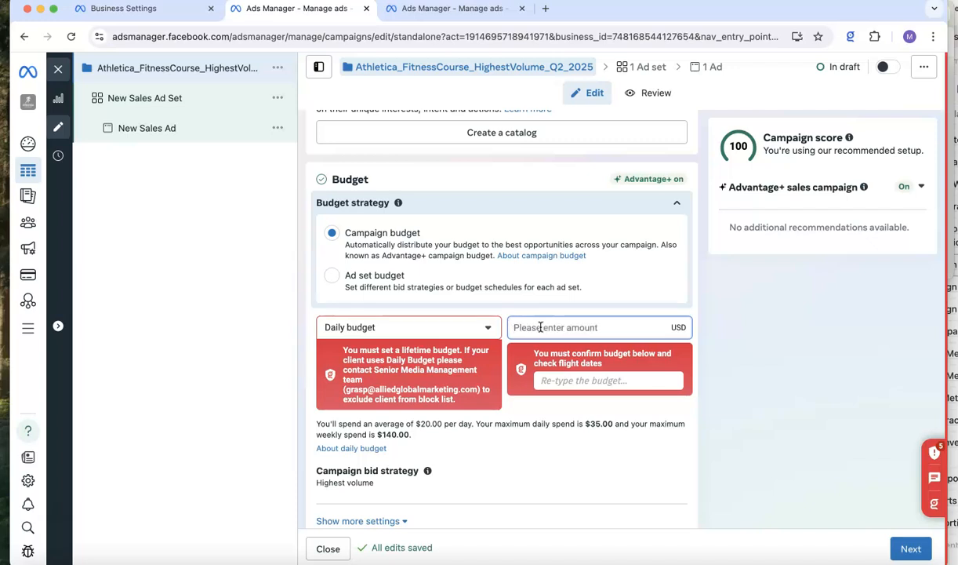
text(100)
click(514, 371)
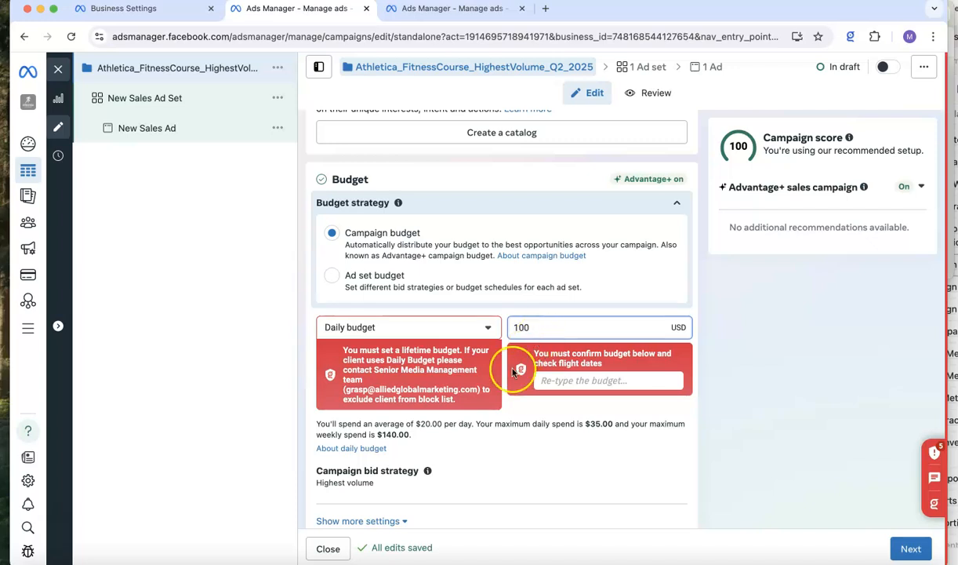
- Apply the entered 100 USD budget and check the budget type choice, keeping Daily budget
click(491, 445)
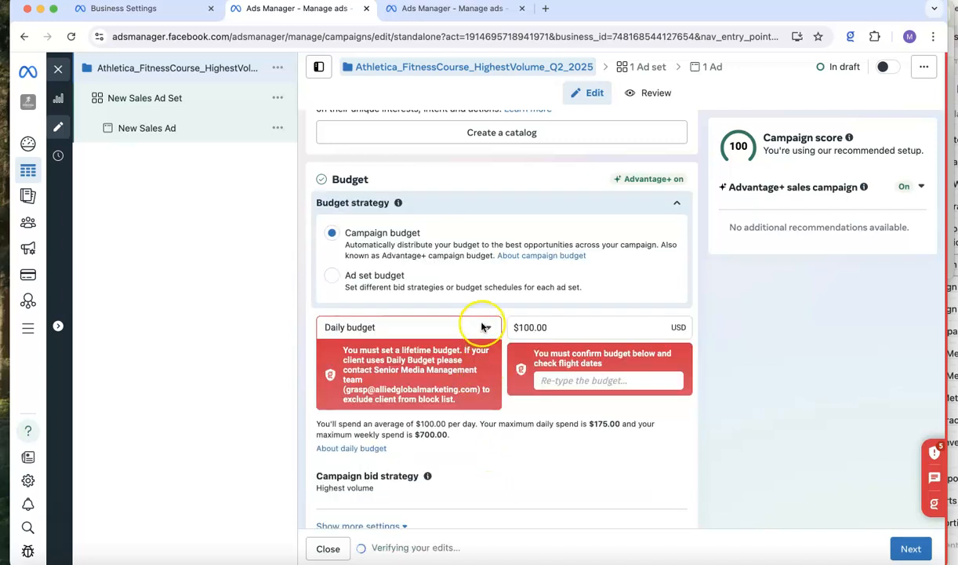
click(484, 327)
click(475, 327)
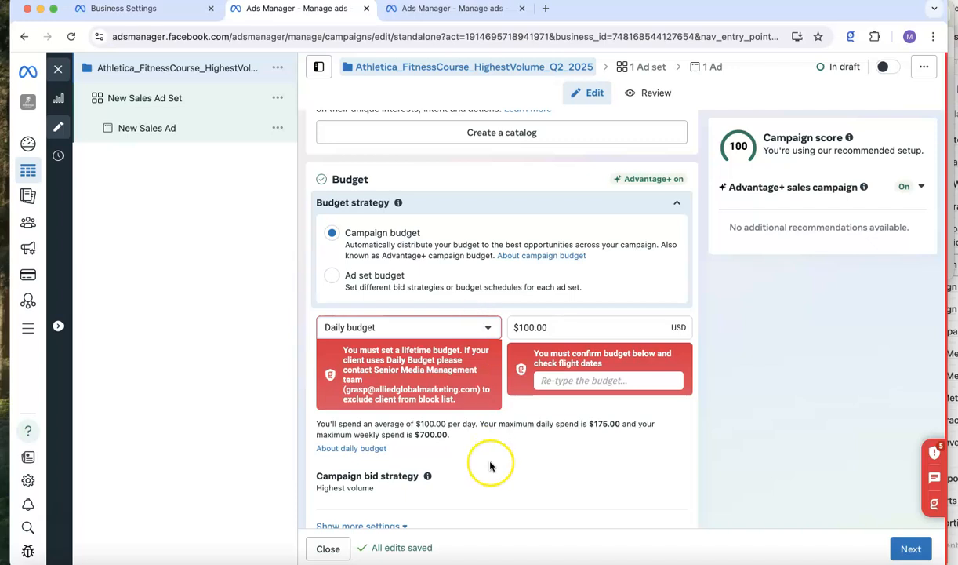
- Compare the campaign bid strategy options, including Cost per result goal and Bid cap, and select Highest volume
scroll(490, 466, down, 2)
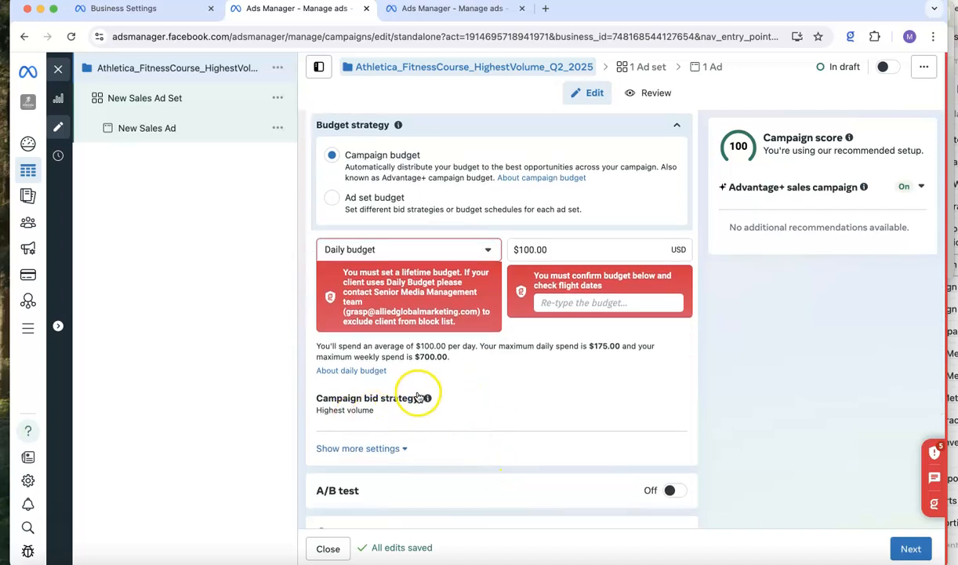
click(418, 398)
click(417, 368)
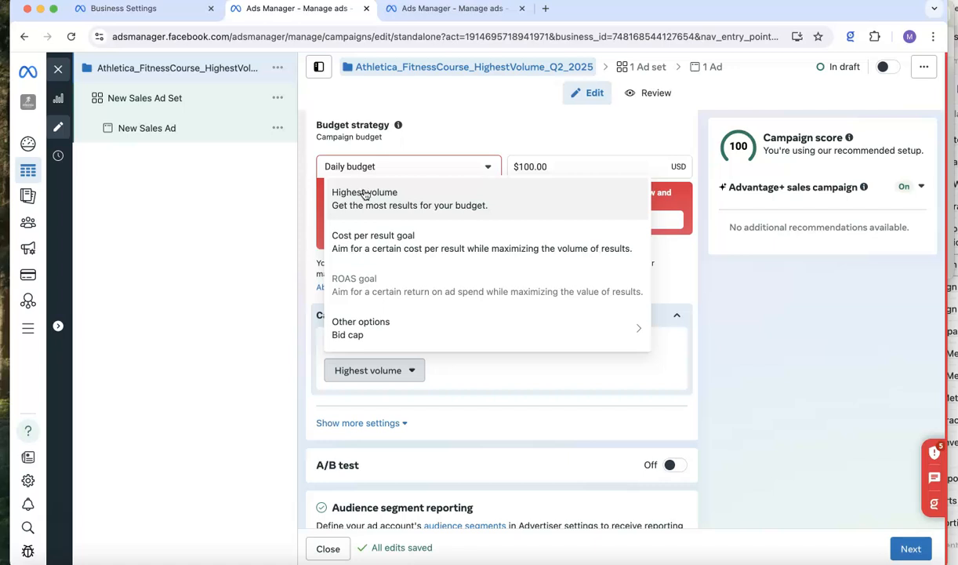
click(367, 243)
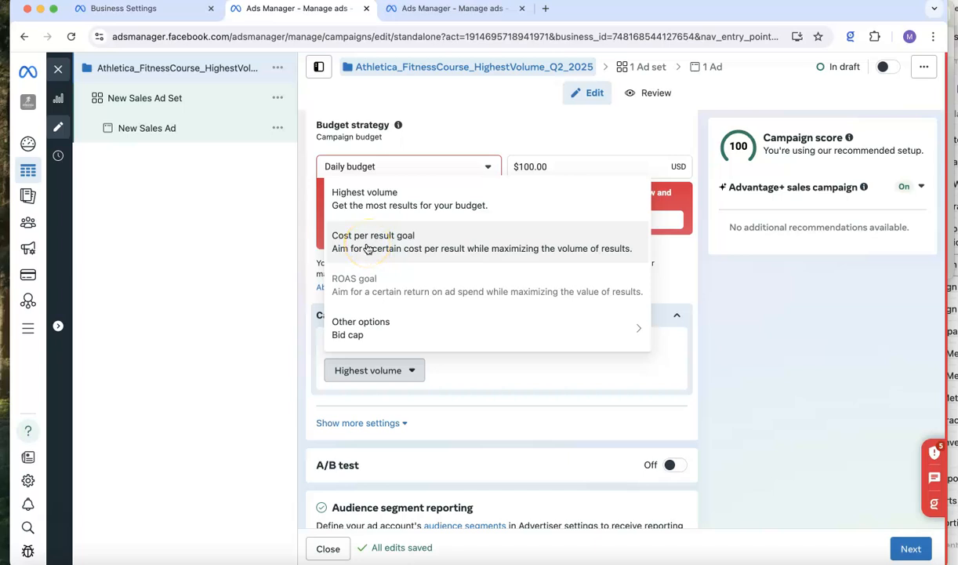
click(365, 321)
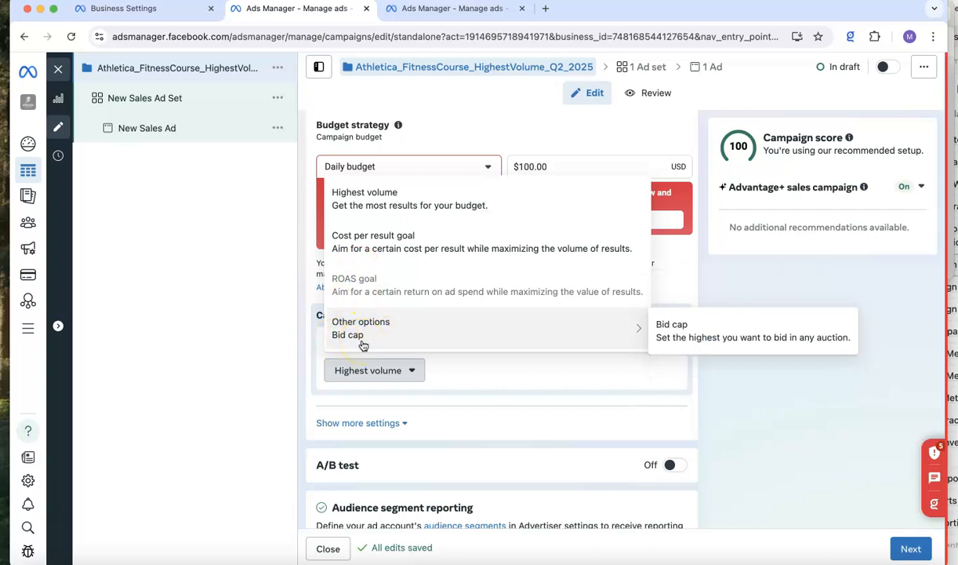
click(267, 514)
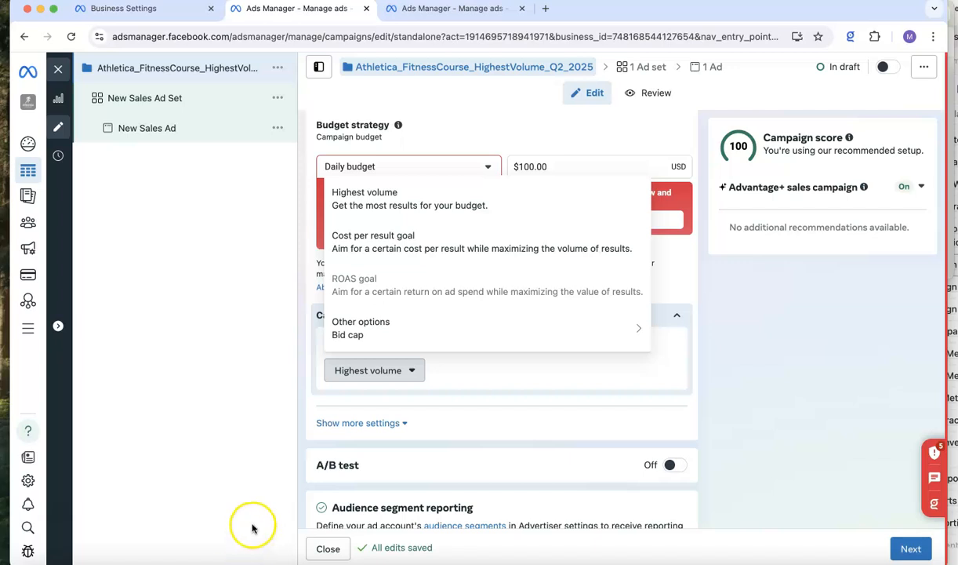
mouse_move(381, 288)
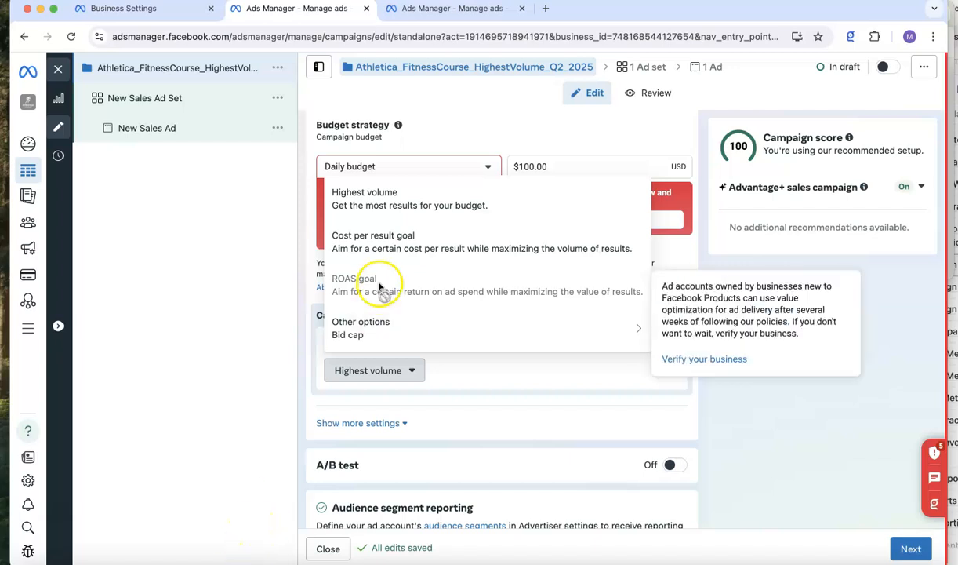
click(376, 204)
- Show the additional budget settings and examine the budget scheduling option for increasing the budget on specific days or times
scroll(373, 339, down, 3)
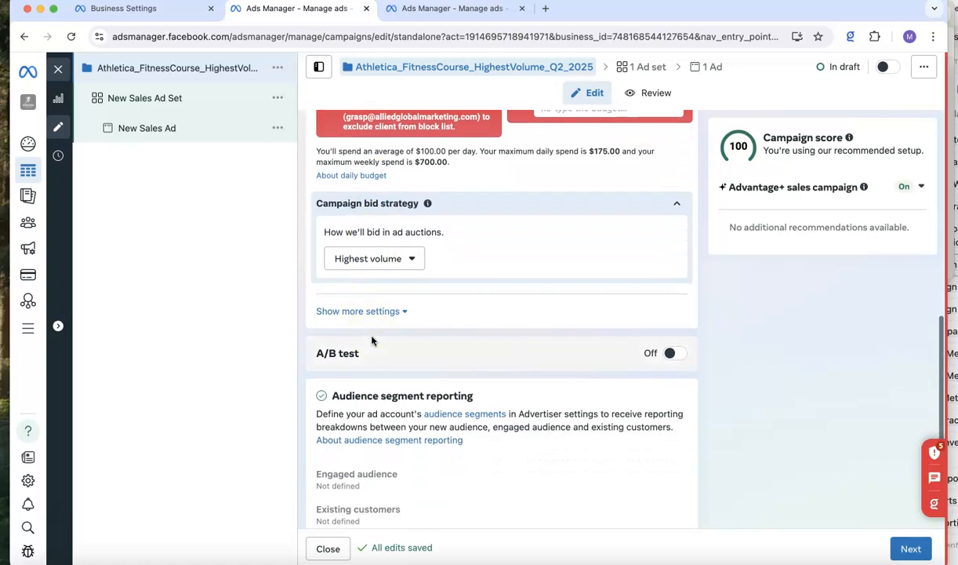
click(362, 311)
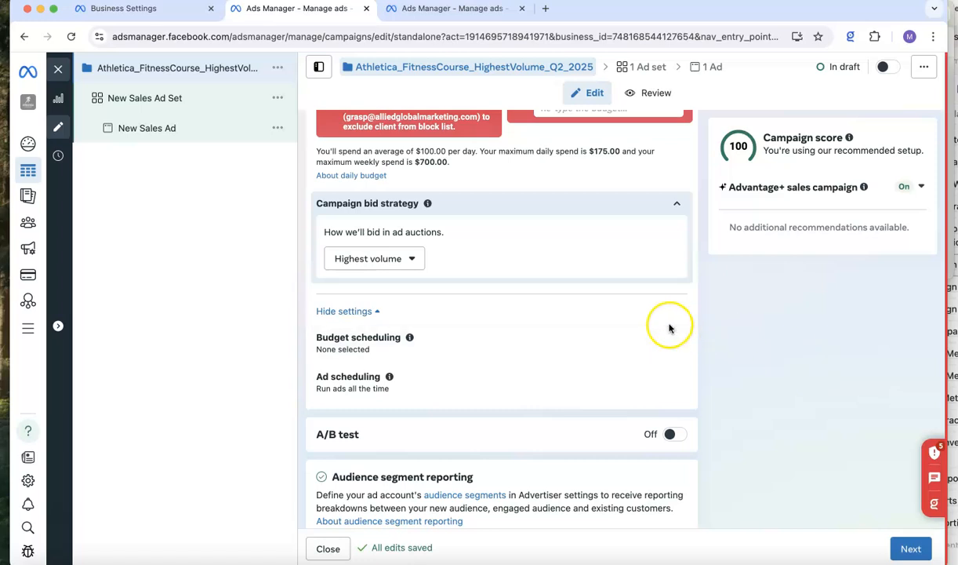
click(375, 311)
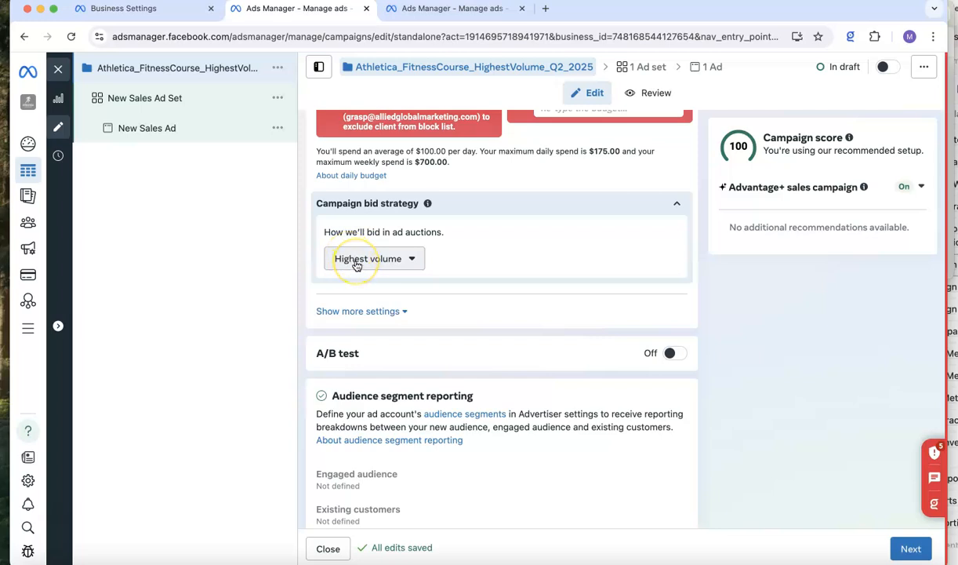
click(358, 312)
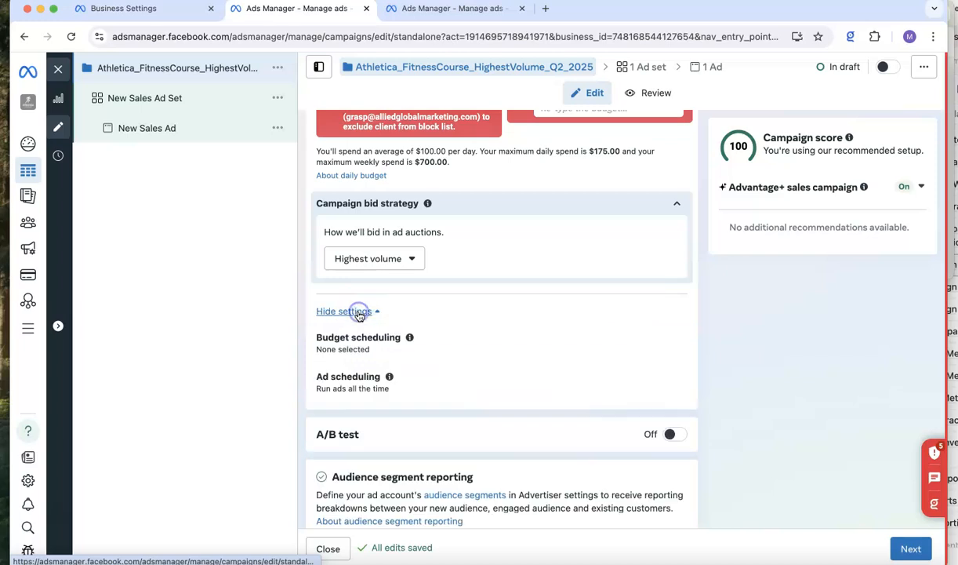
click(674, 344)
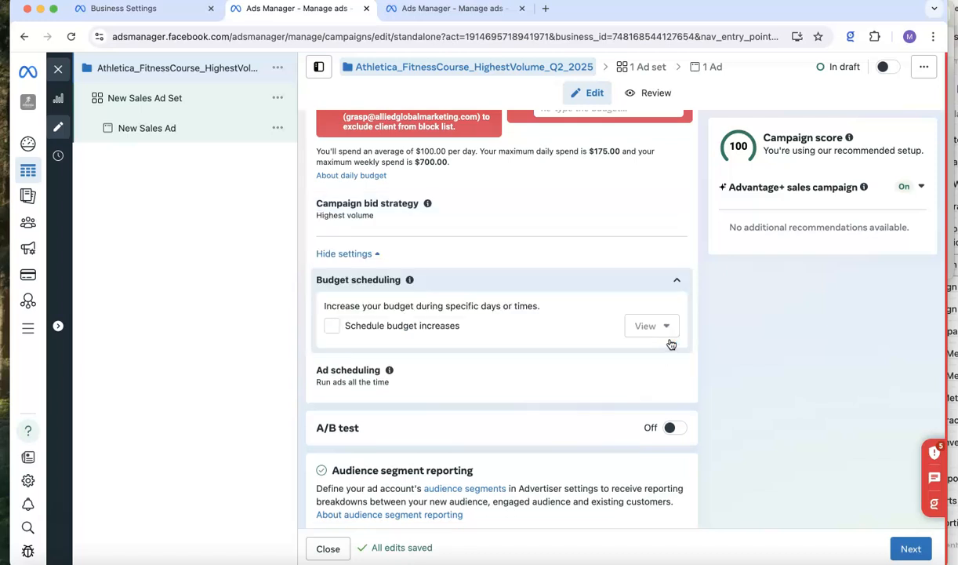
click(674, 280)
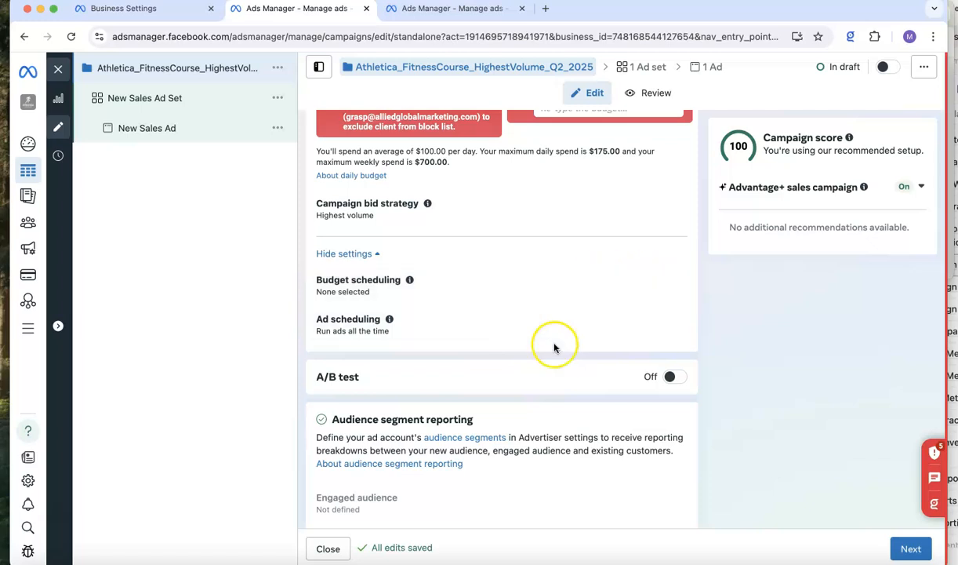
mouse_move(560, 335)
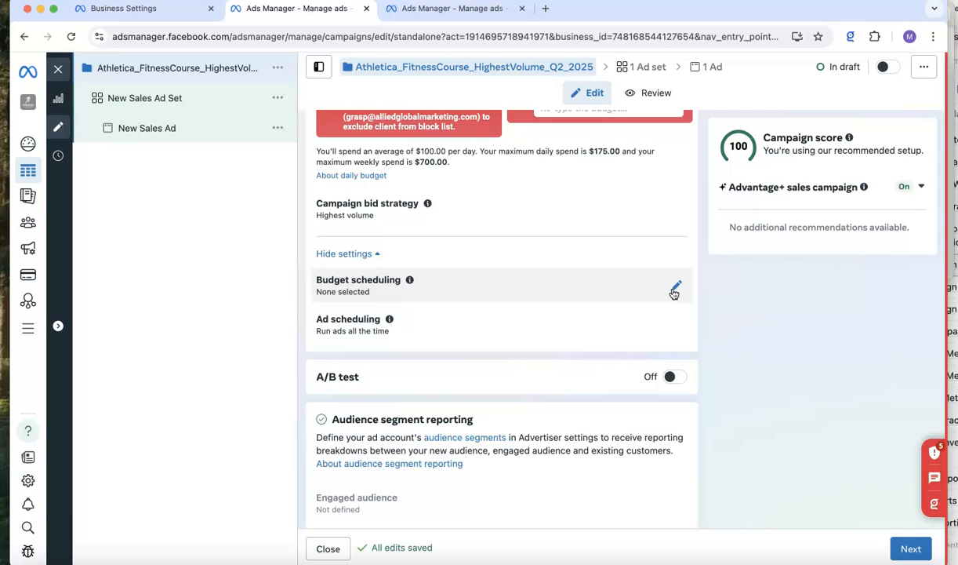
- Examine the A/B test, audience segment reporting and Special Ad Categories sections, then look over the whole campaign setup
scroll(635, 342, down, 5)
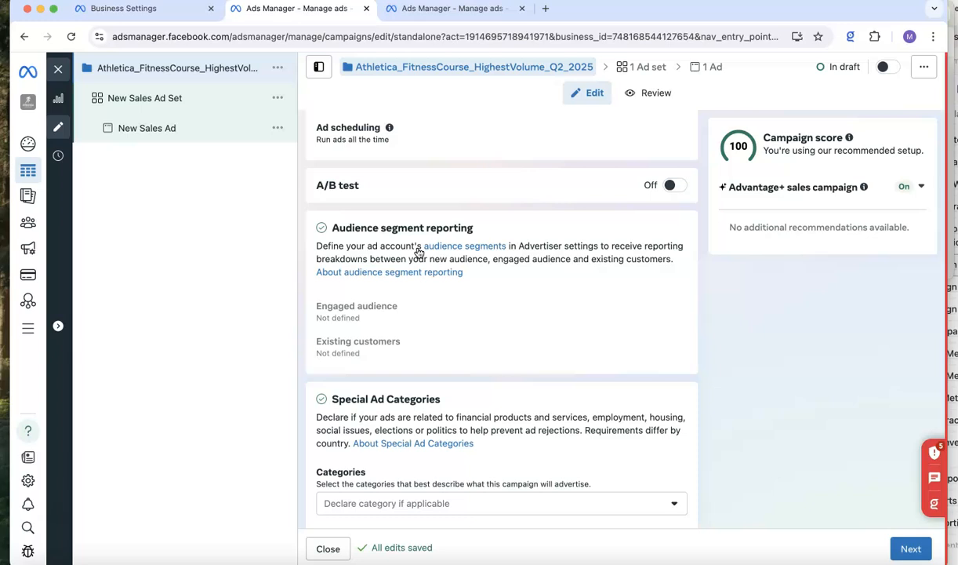
scroll(369, 330, down, 1)
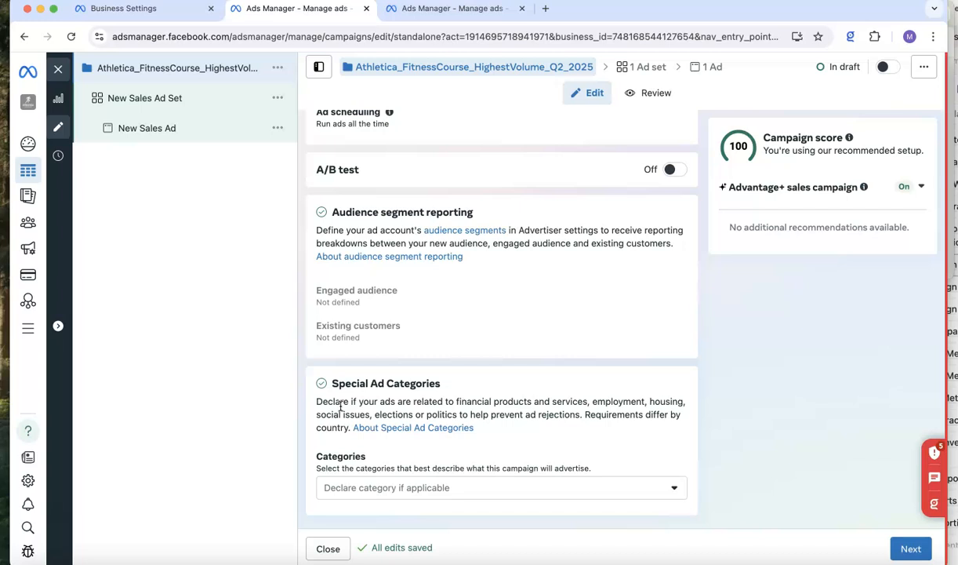
scroll(455, 256, up, 15)
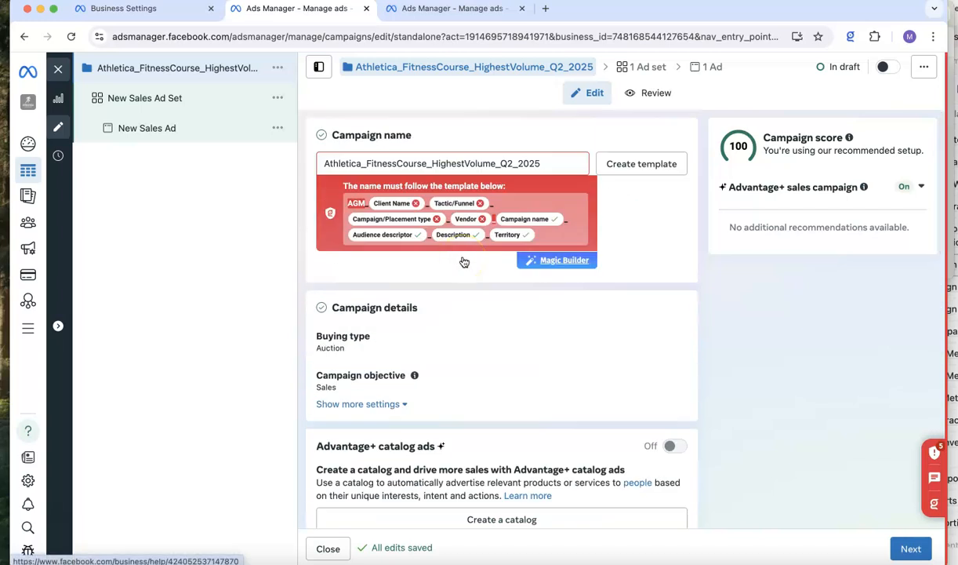
scroll(464, 261, down, 10)
scroll(464, 262, up, 12)
scroll(465, 262, down, 10)
scroll(463, 261, up, 10)
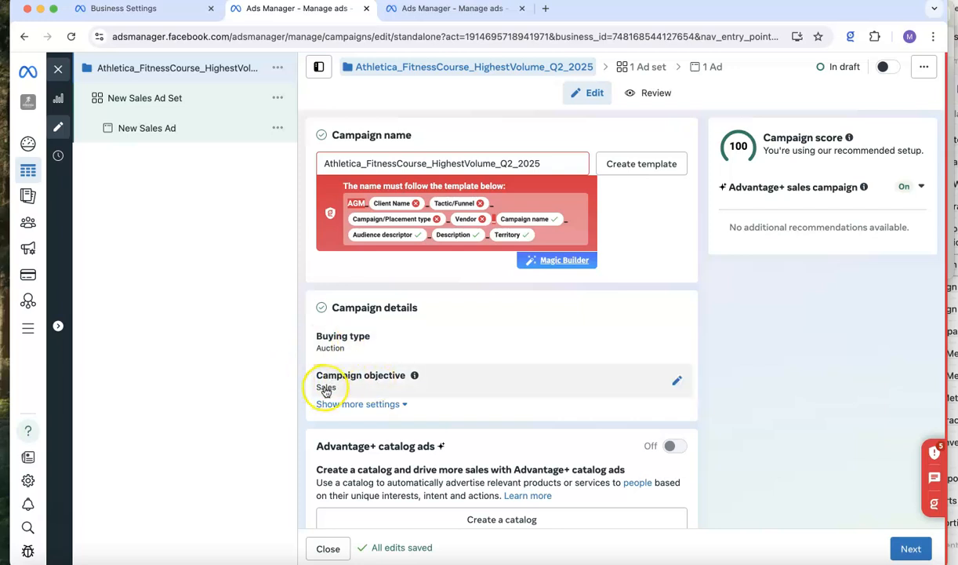
- Show the additional campaign details and examine the campaign spending limit options
scroll(328, 392, down, 2)
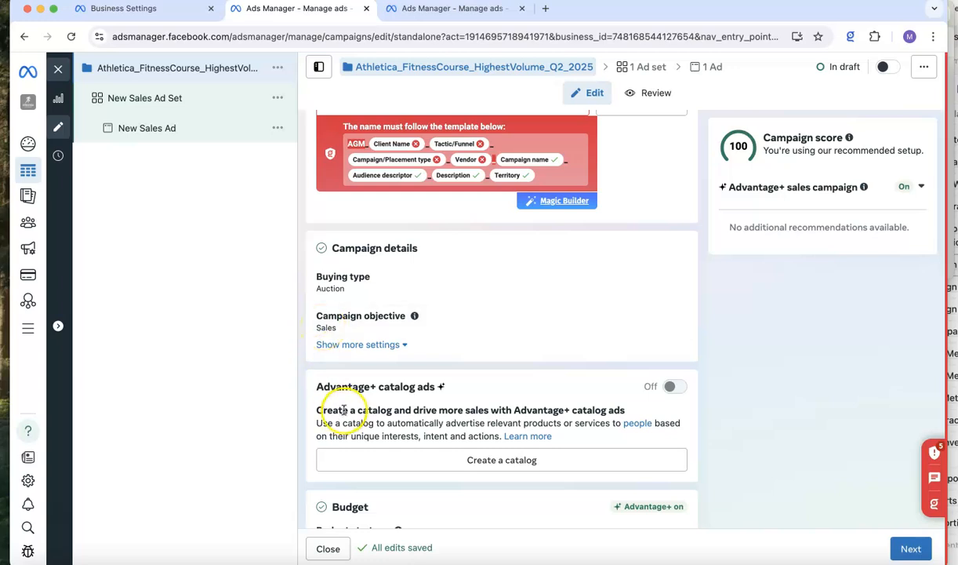
click(356, 345)
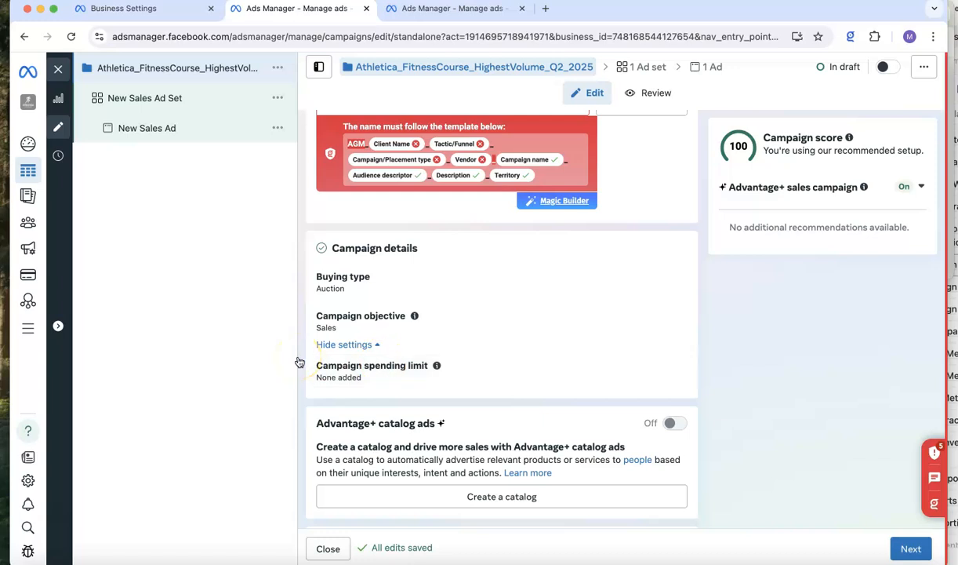
click(676, 368)
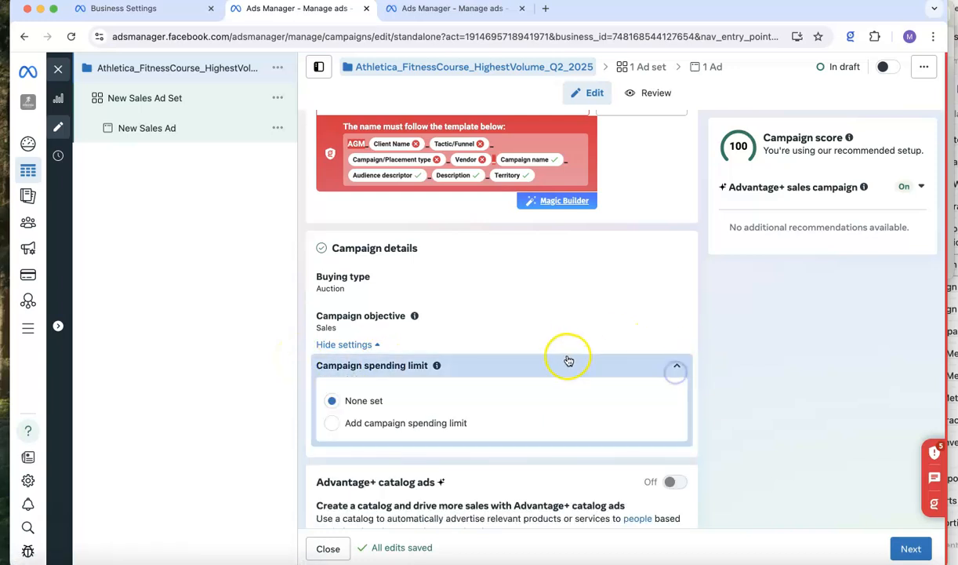
click(677, 366)
- Review the Advantage+ catalog ads section and the campaign's budget strategy options
scroll(514, 379, down, 3)
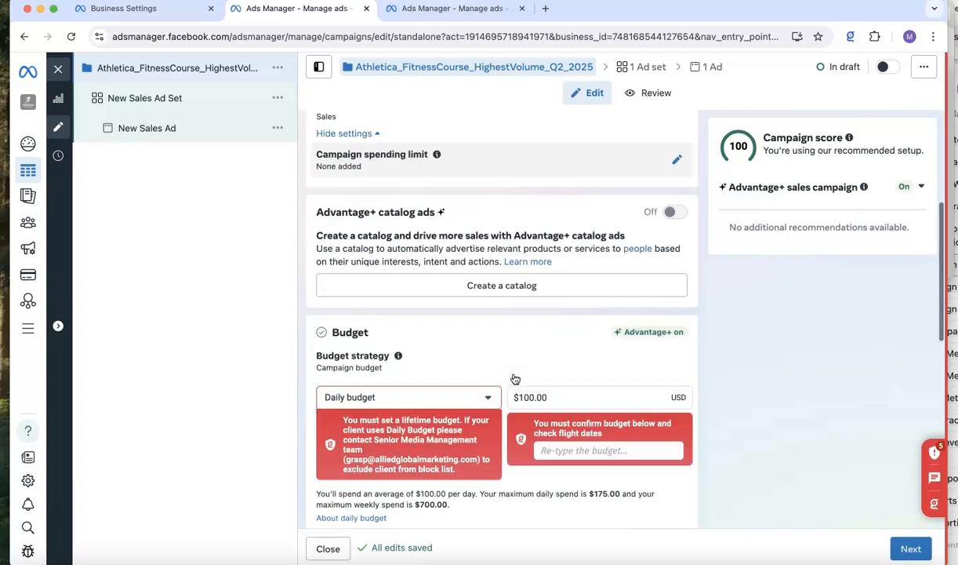
scroll(515, 379, down, 1)
scroll(515, 378, down, 2)
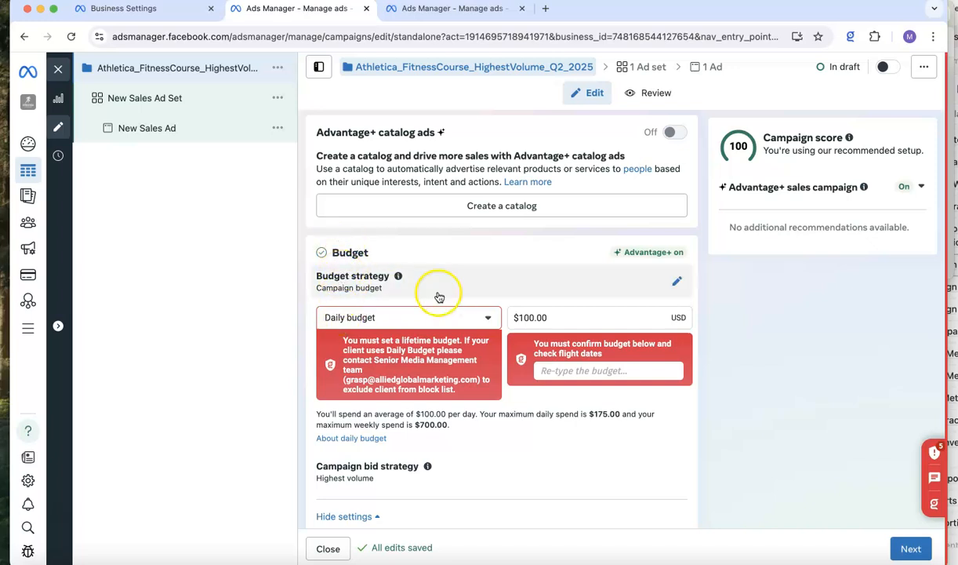
click(669, 281)
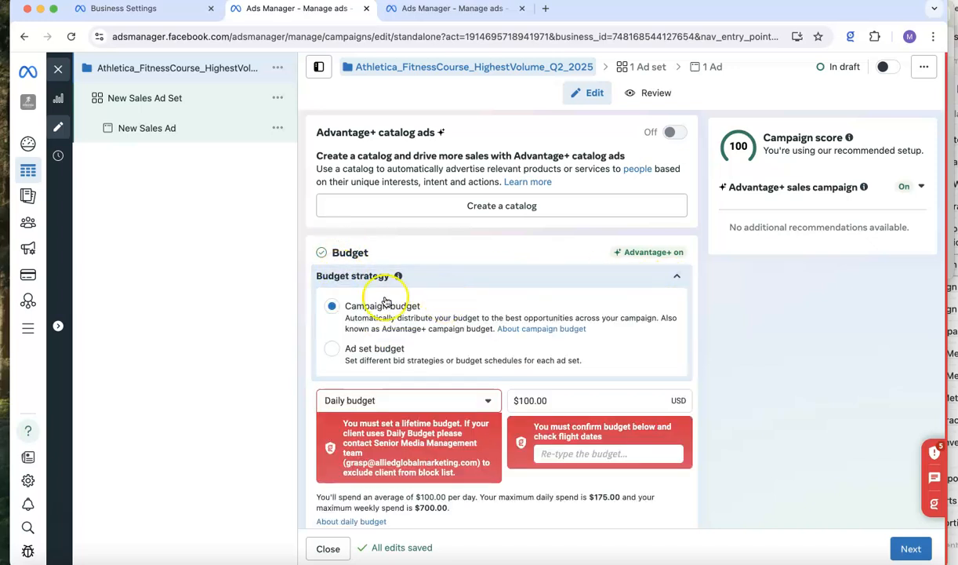
click(677, 276)
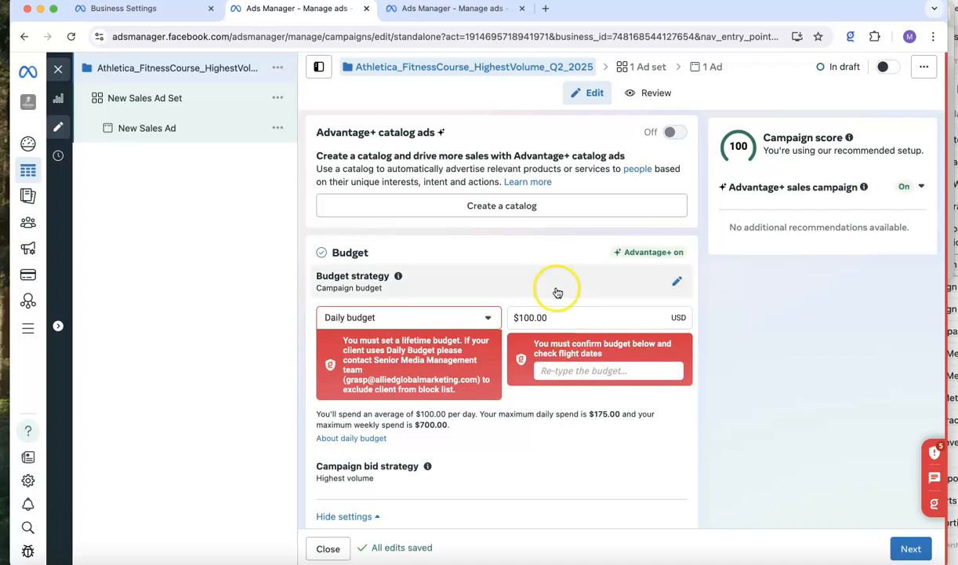
- Review the remaining campaign settings from bid strategy and scheduling down to audience segment reporting and Special Ad Categories
scroll(559, 290, down, 2)
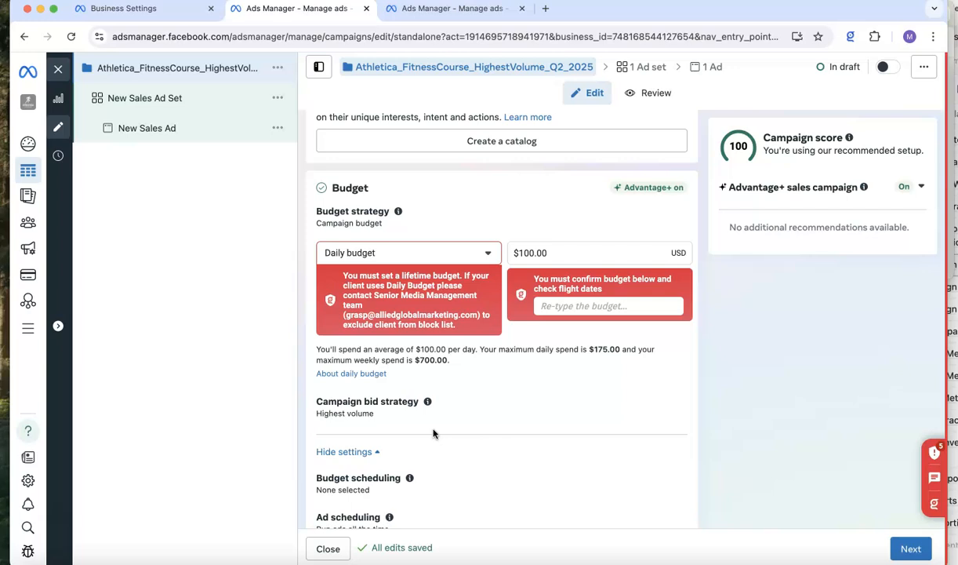
scroll(416, 447, down, 3)
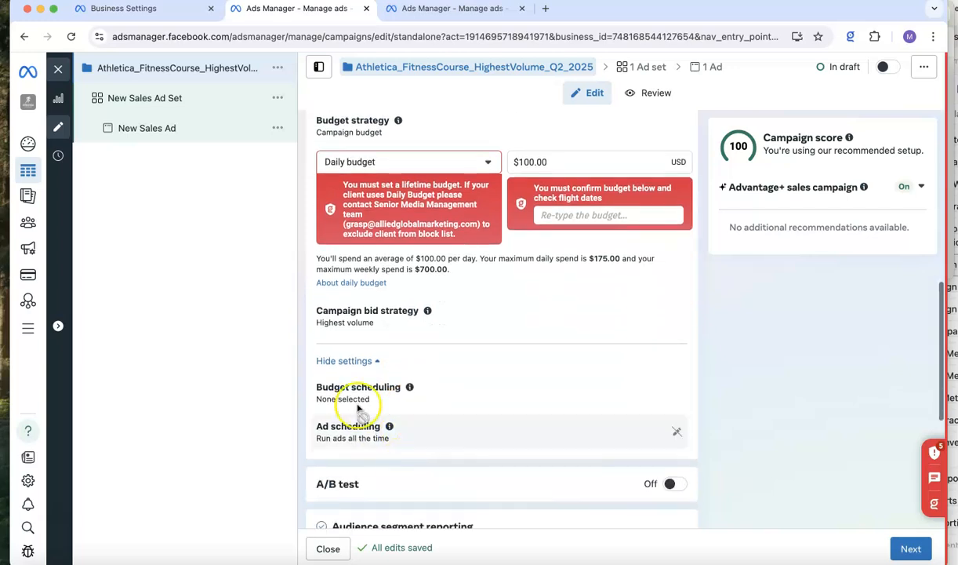
click(349, 362)
click(373, 363)
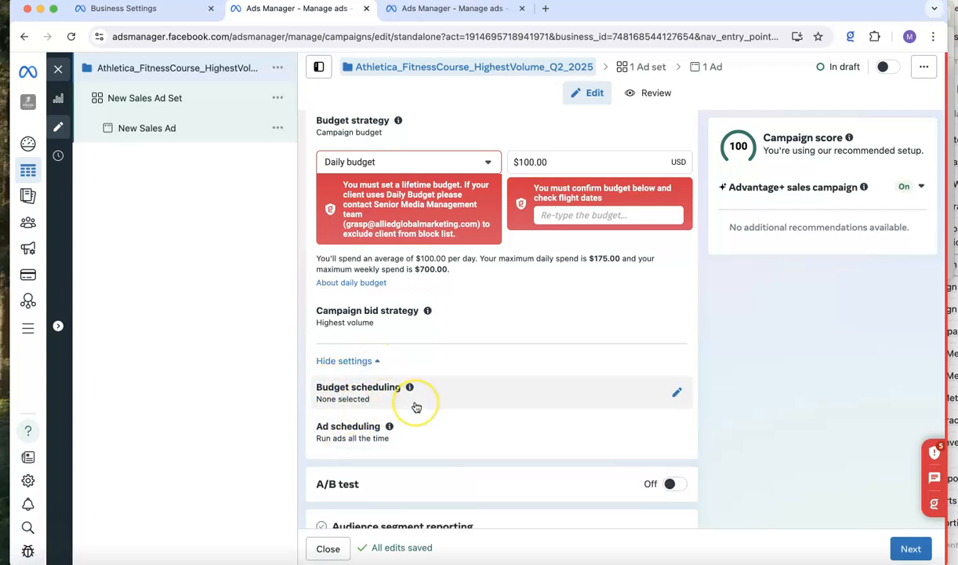
scroll(417, 407, down, 3)
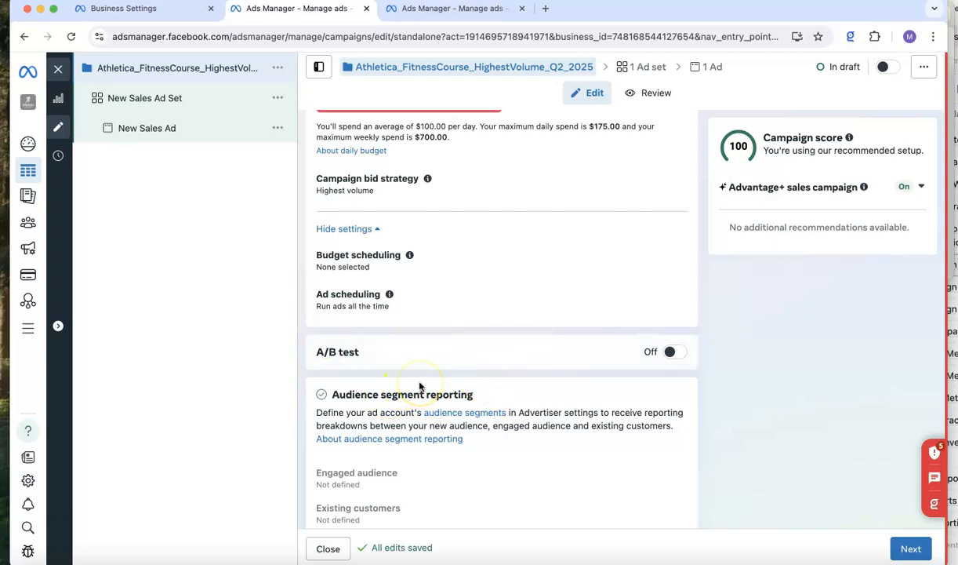
scroll(420, 386, down, 2)
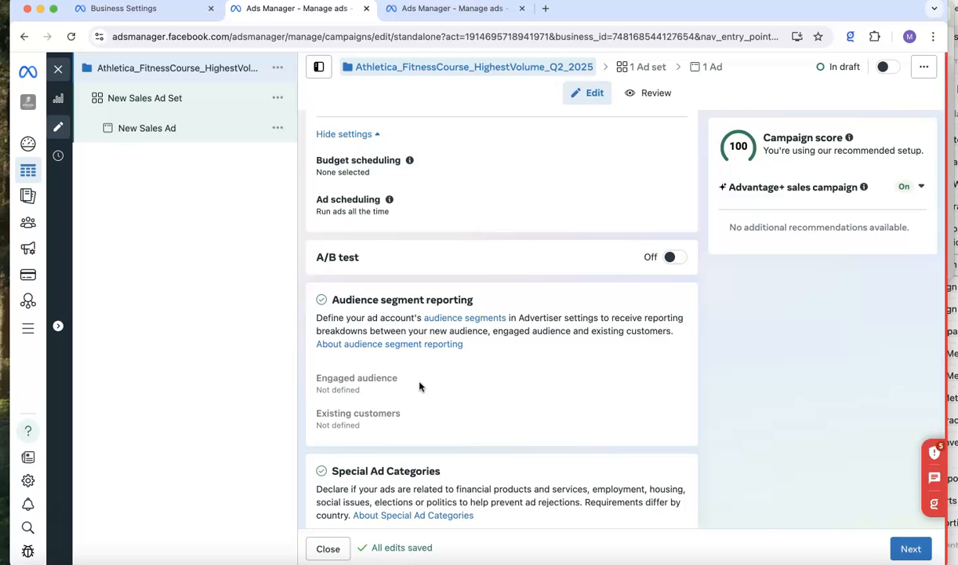
scroll(420, 386, down, 1)
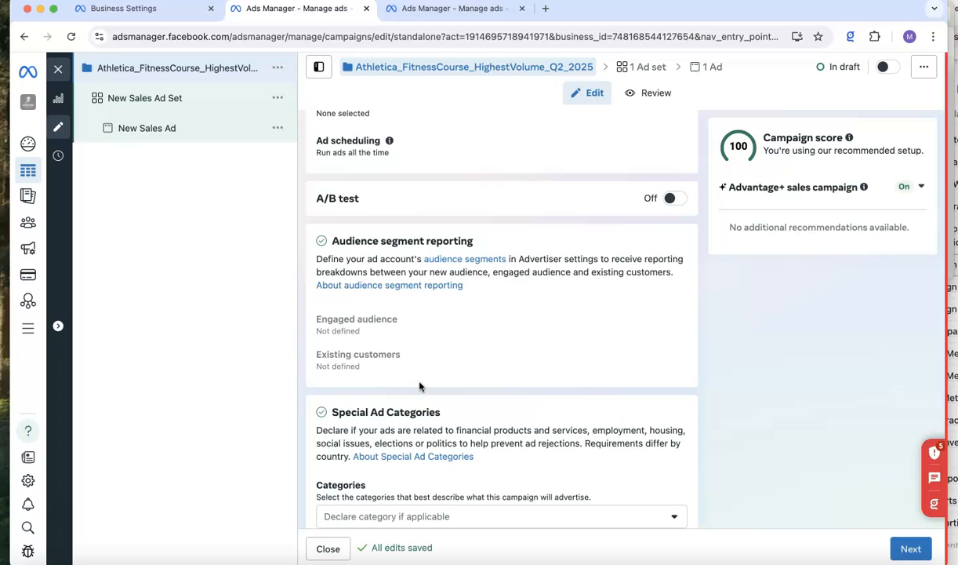
scroll(420, 386, down, 1)
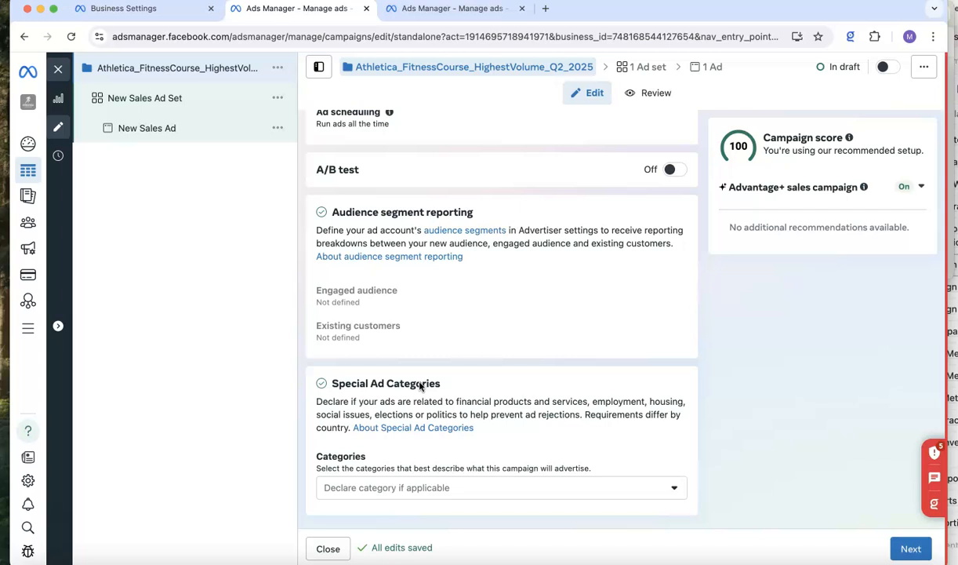
- Finish the campaign-level settings and continue to the setup of the new sales ad set
scroll(419, 386, up, 10)
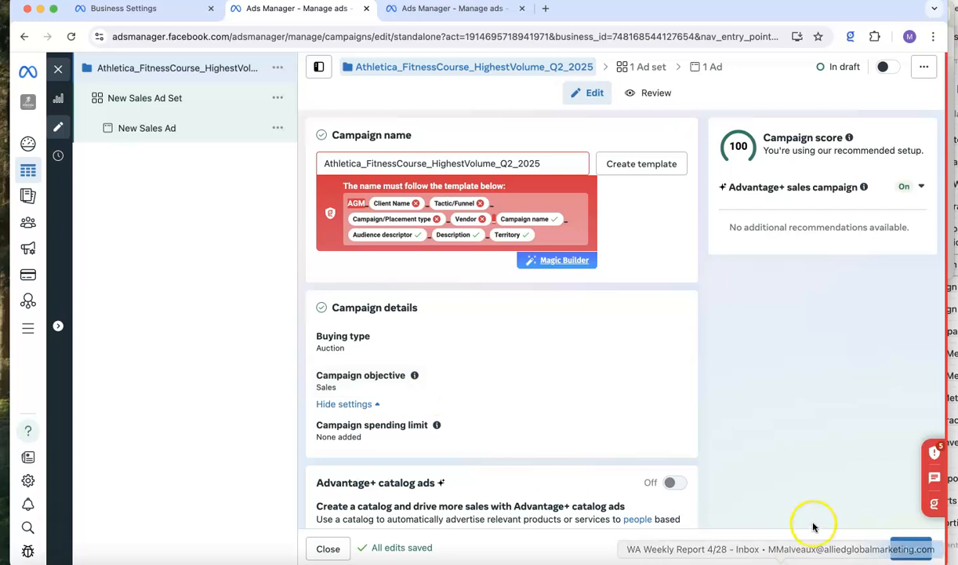
click(908, 549)
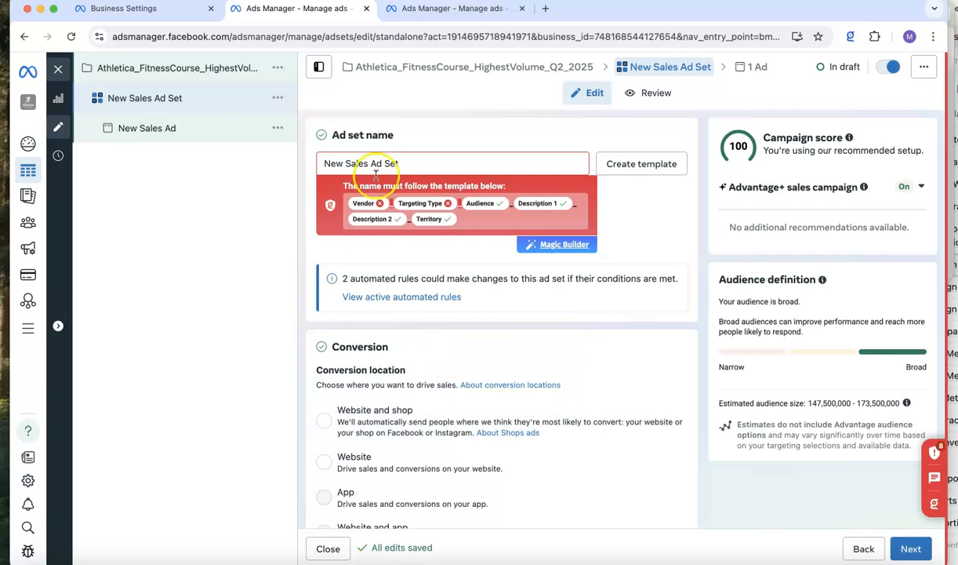
- Review the new sales ad set's options from conversion location and performance goal through budget, schedule and audience to placements
scroll(434, 407, down, 4)
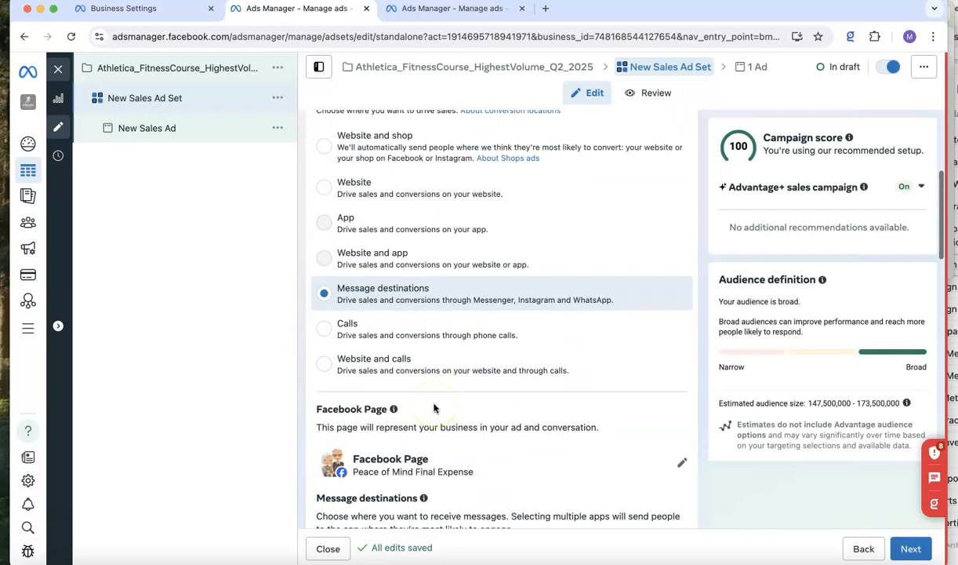
scroll(434, 406, up, 2)
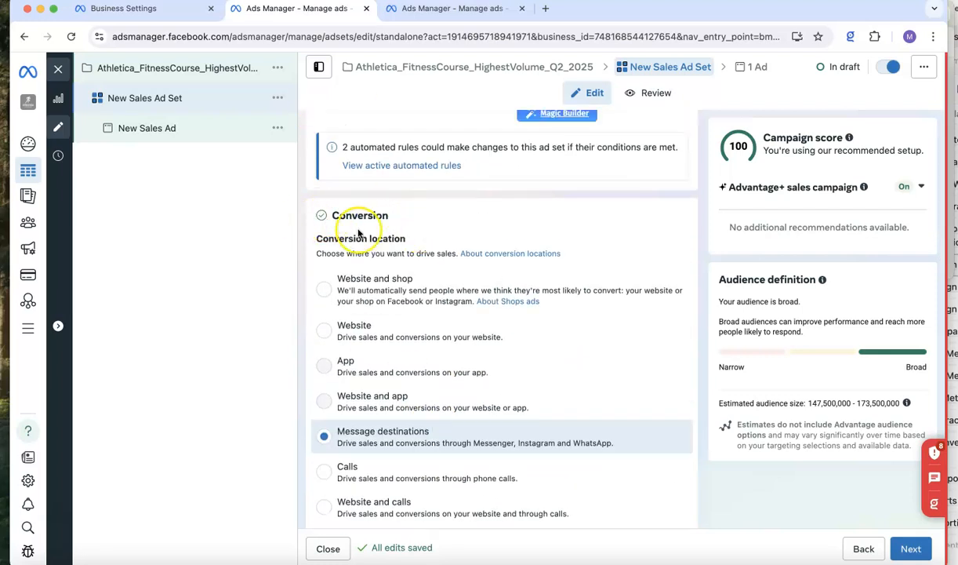
scroll(392, 267, down, 10)
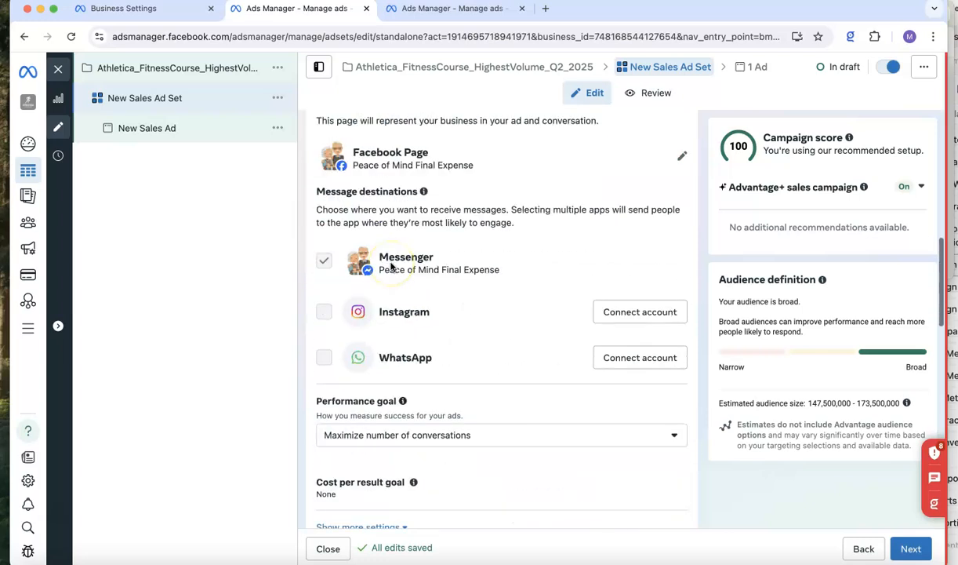
scroll(373, 247, down, 2)
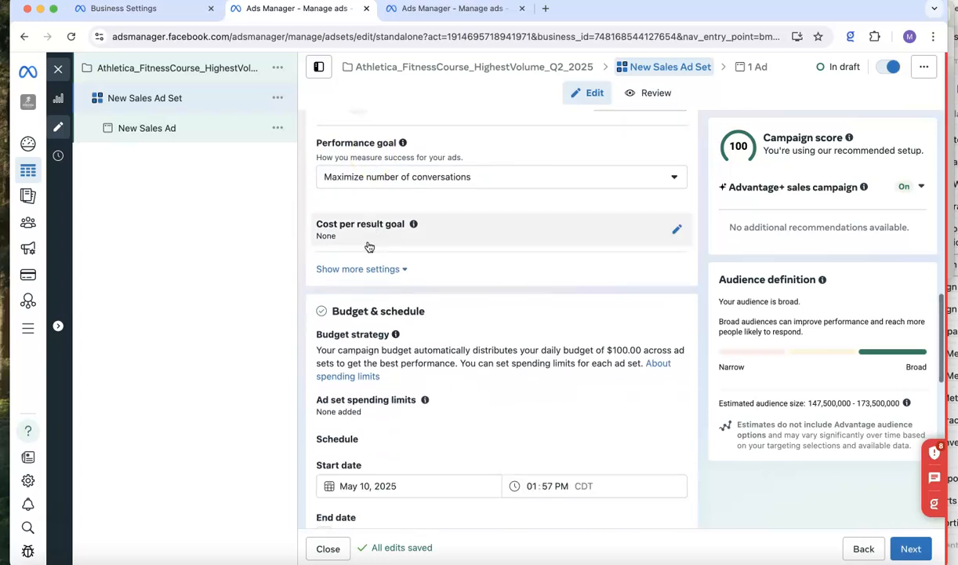
scroll(354, 259, up, 2)
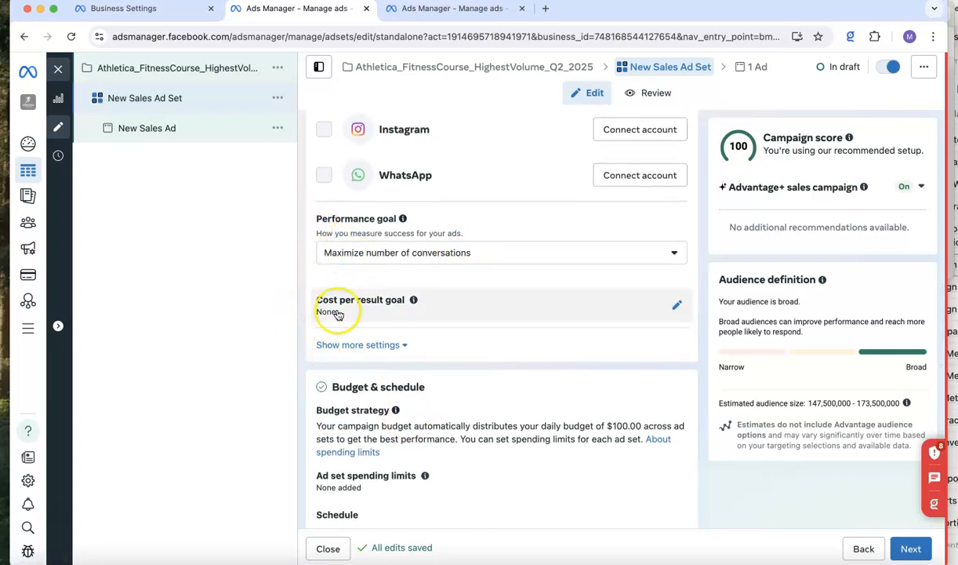
scroll(357, 400, down, 5)
scroll(360, 401, down, 5)
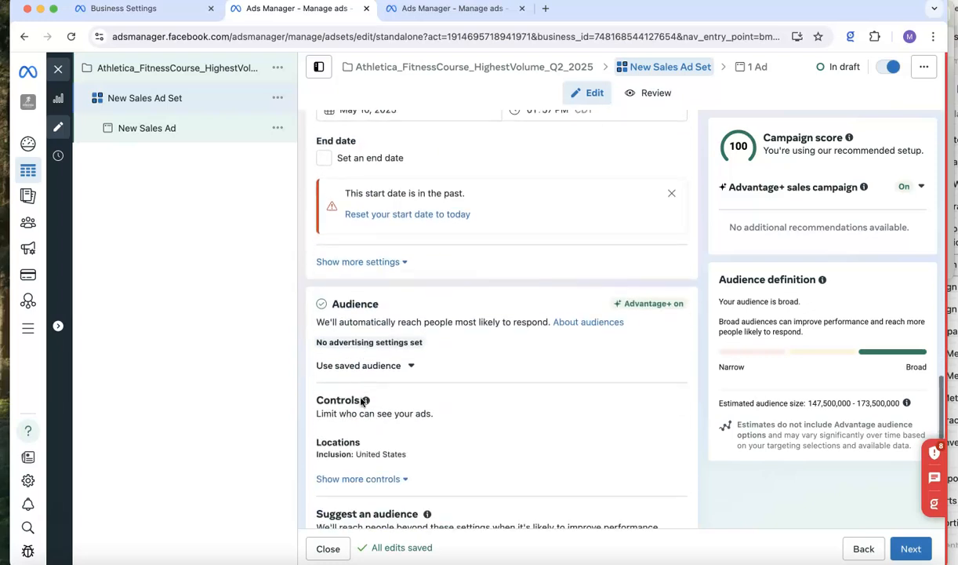
scroll(361, 401, down, 3)
scroll(360, 402, down, 3)
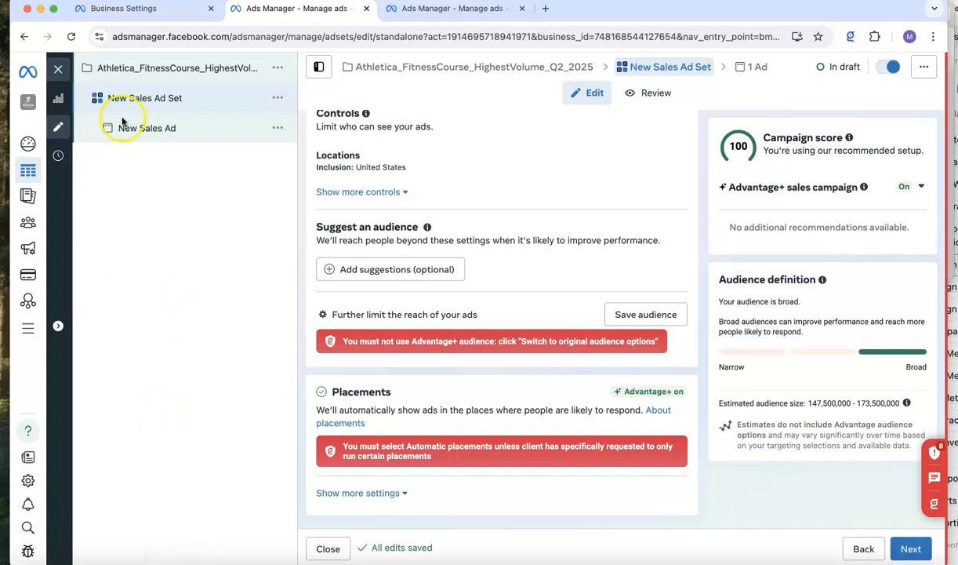
- Return to the campaign-level settings of Athletica_FitnessCourse_HighestVolume_Q2_2025
click(155, 68)
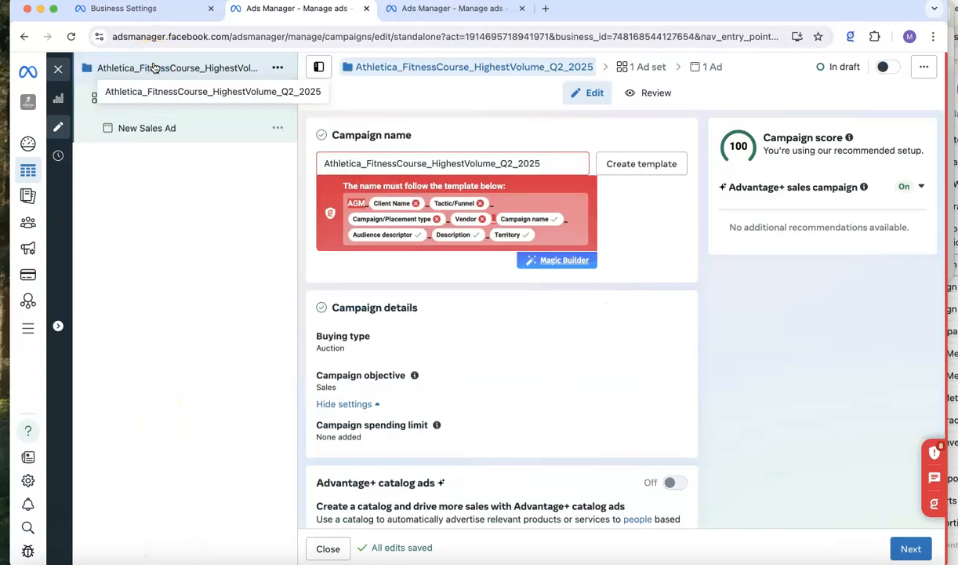